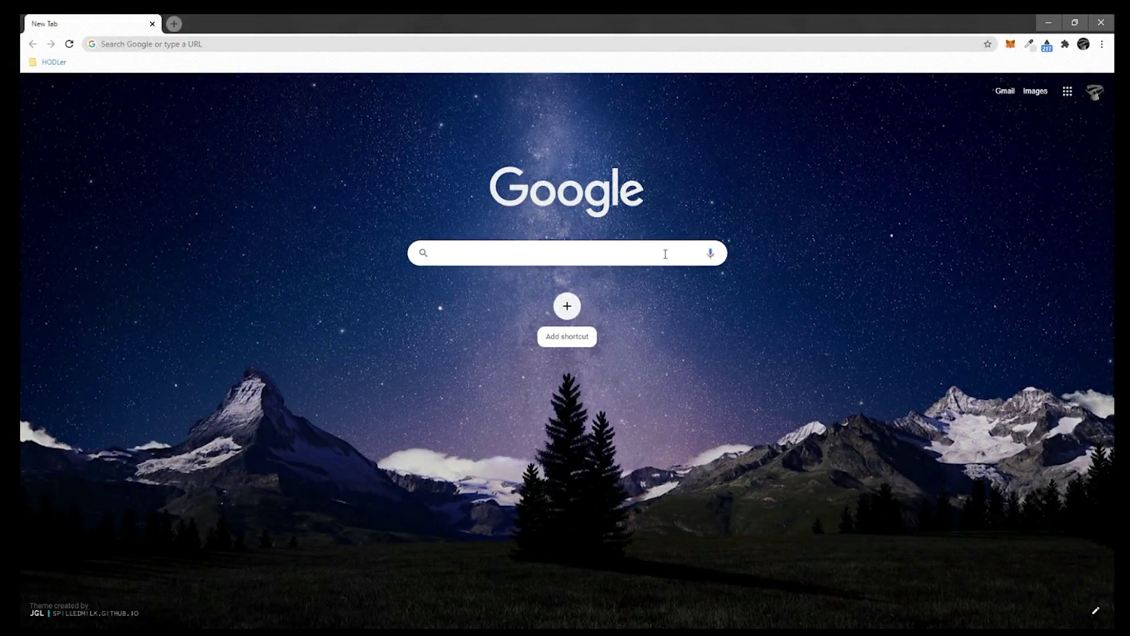
Google 'pixelchain', open pixelchain.art and start connecting a MetaMask wallet.
{"action": "type", "text": "pixel"}
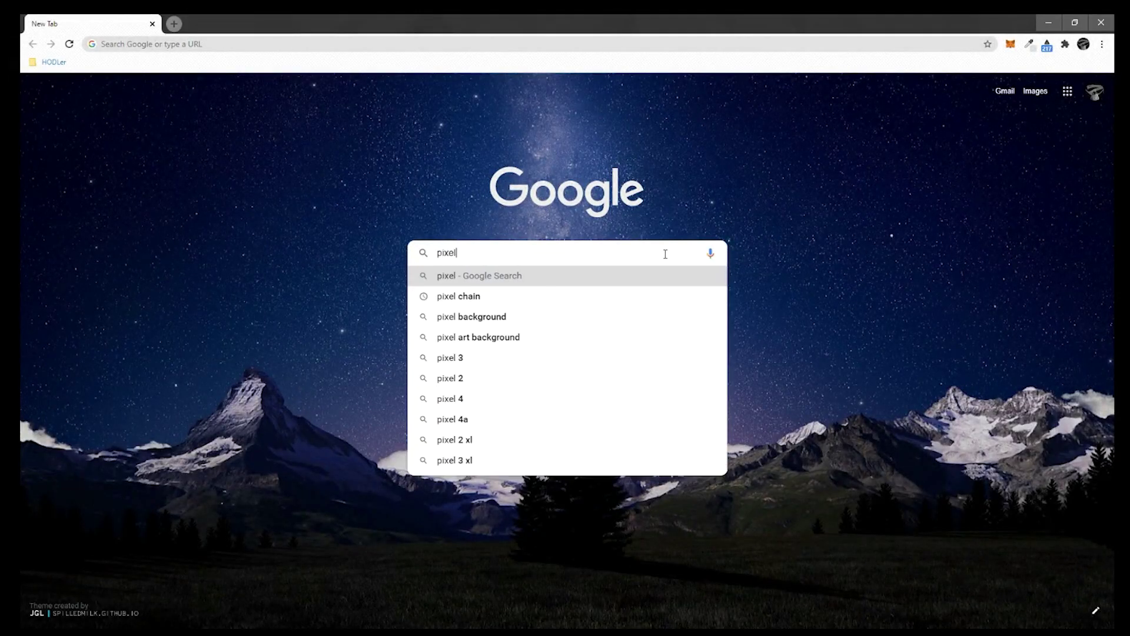
{"action": "type", "text": "chain"}
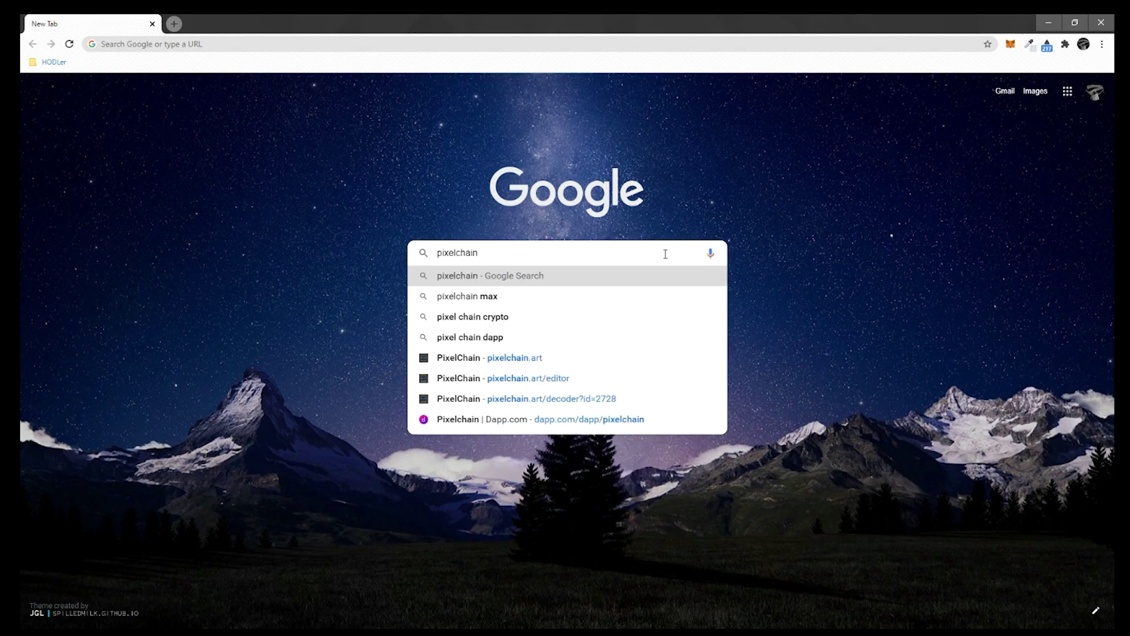
{"action": "key", "text": "Return"}
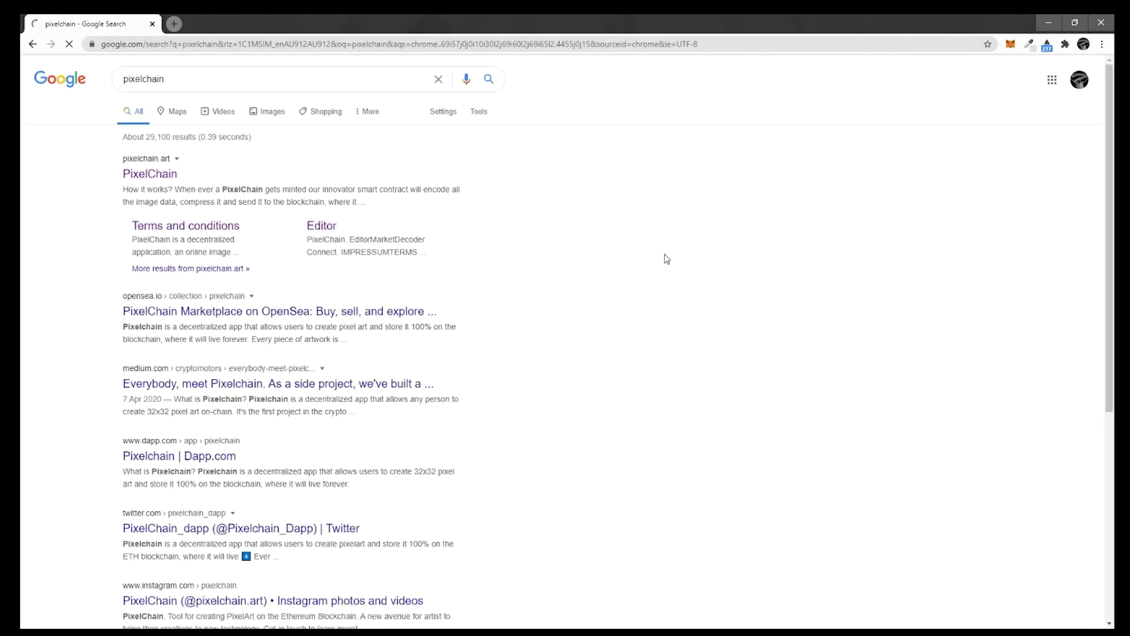
{"action": "left_click", "coordinate": [157, 177]}
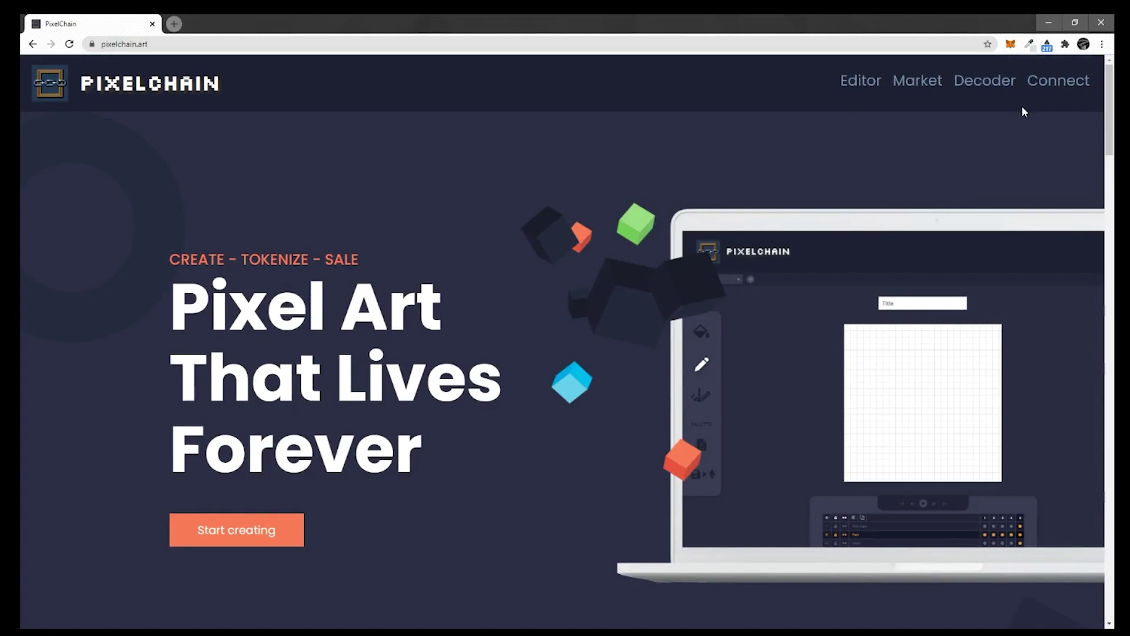
{"action": "left_click", "coordinate": [1050, 82]}
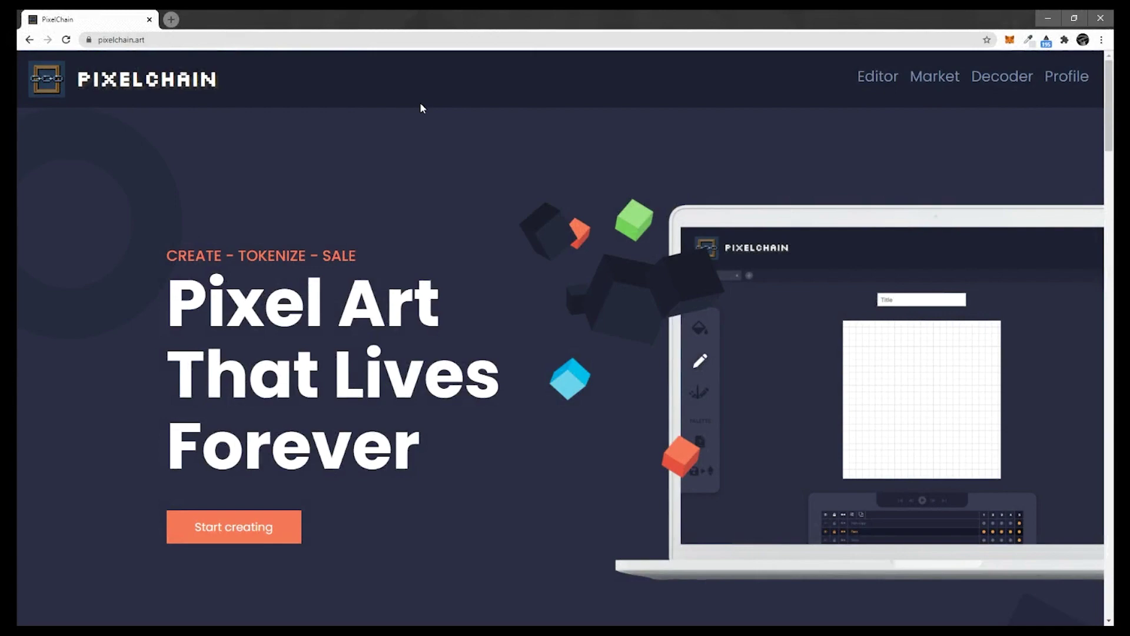
{"action": "scroll", "coordinate": [436, 247], "scroll_direction": "down", "scroll_amount": 1}
{"action": "scroll", "coordinate": [452, 389], "scroll_direction": "down", "scroll_amount": 3}
{"action": "scroll", "coordinate": [605, 360], "scroll_direction": "down", "scroll_amount": 2}
{"action": "scroll", "coordinate": [722, 323], "scroll_direction": "down", "scroll_amount": 1}
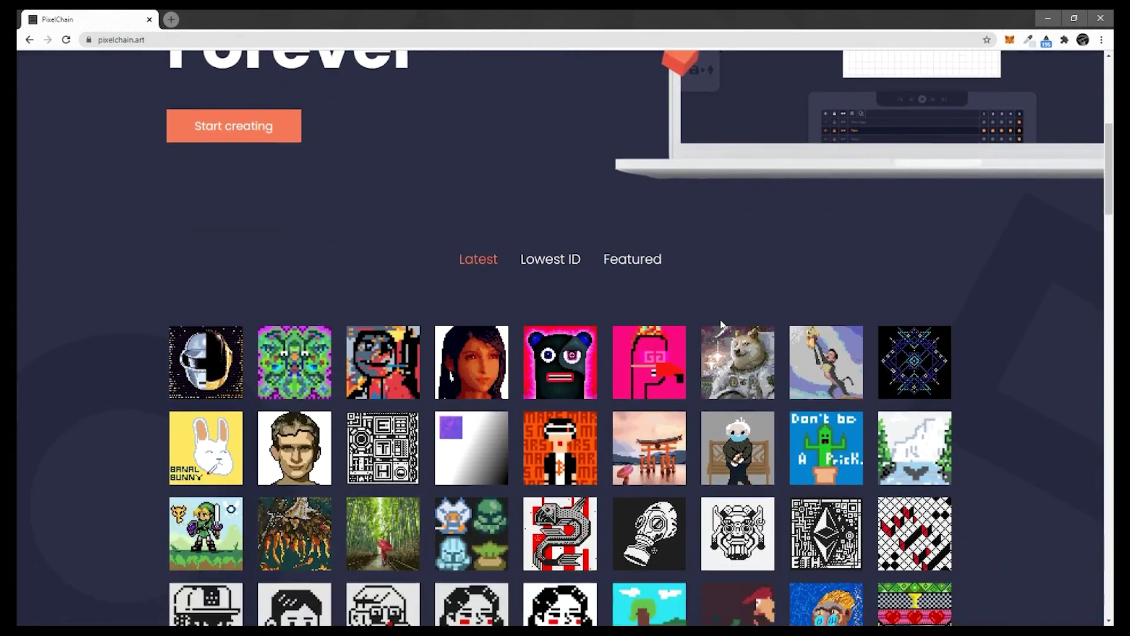
{"action": "scroll", "coordinate": [714, 235], "scroll_direction": "down", "scroll_amount": 1}
{"action": "scroll", "coordinate": [896, 288], "scroll_direction": "down", "scroll_amount": 1}
{"action": "scroll", "coordinate": [956, 322], "scroll_direction": "down", "scroll_amount": 1}
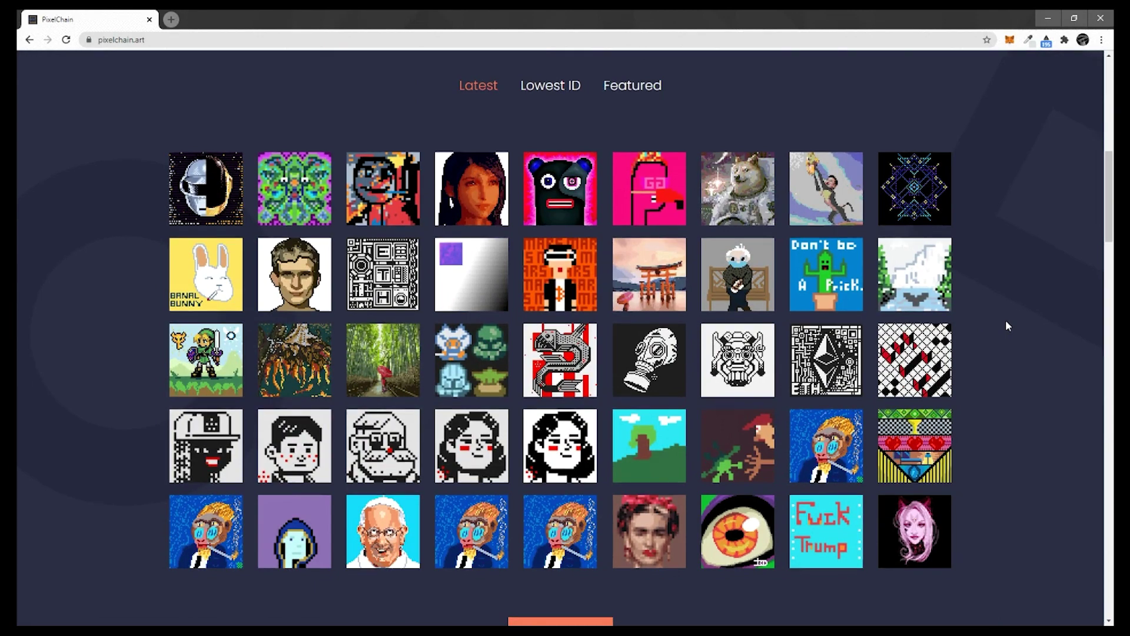
{"action": "scroll", "coordinate": [1007, 325], "scroll_direction": "down", "scroll_amount": 3}
{"action": "scroll", "coordinate": [1007, 326], "scroll_direction": "down", "scroll_amount": 3}
{"action": "scroll", "coordinate": [1008, 326], "scroll_direction": "down", "scroll_amount": 2}
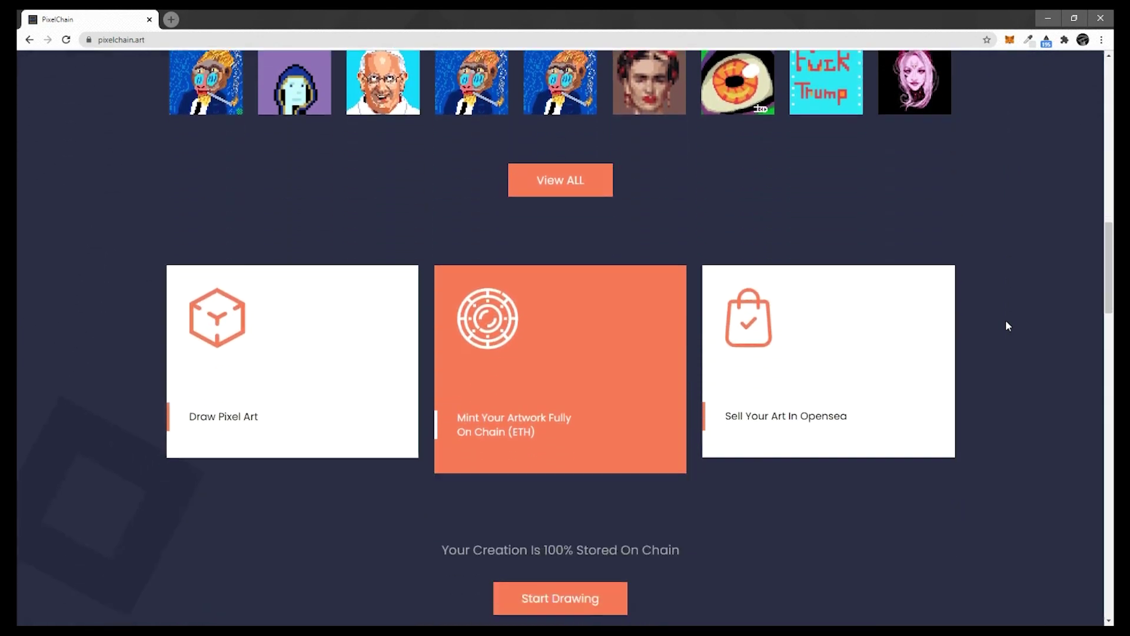
{"action": "scroll", "coordinate": [1008, 325], "scroll_direction": "down", "scroll_amount": 1}
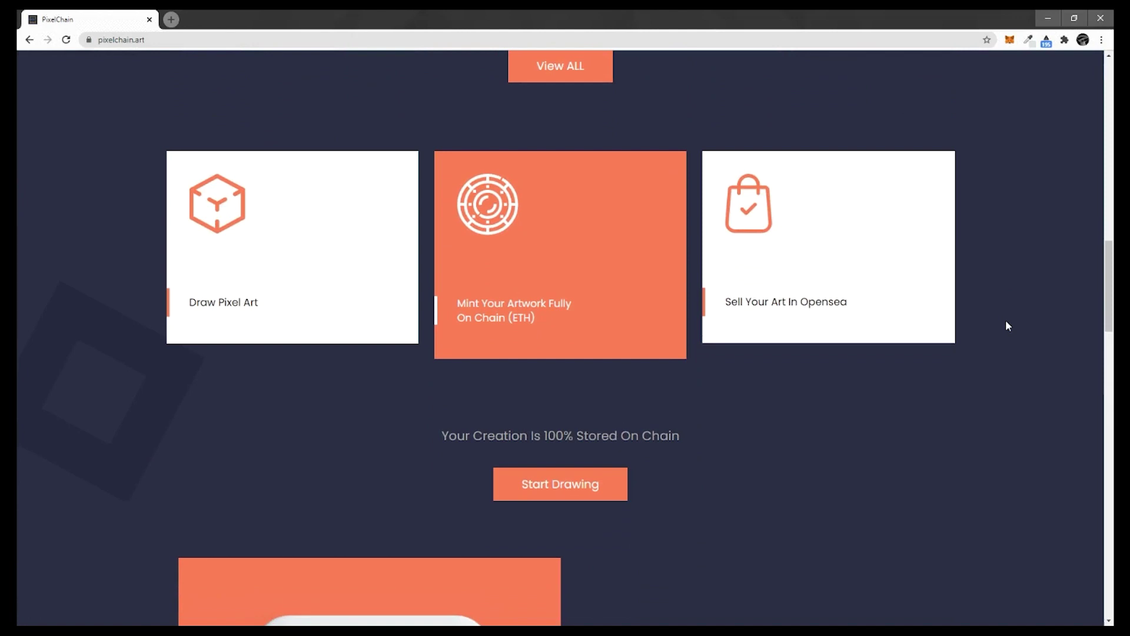
{"action": "scroll", "coordinate": [1006, 326], "scroll_direction": "down", "scroll_amount": 1}
{"action": "scroll", "coordinate": [1006, 326], "scroll_direction": "down", "scroll_amount": 1}
{"action": "scroll", "coordinate": [1005, 326], "scroll_direction": "down", "scroll_amount": 2}
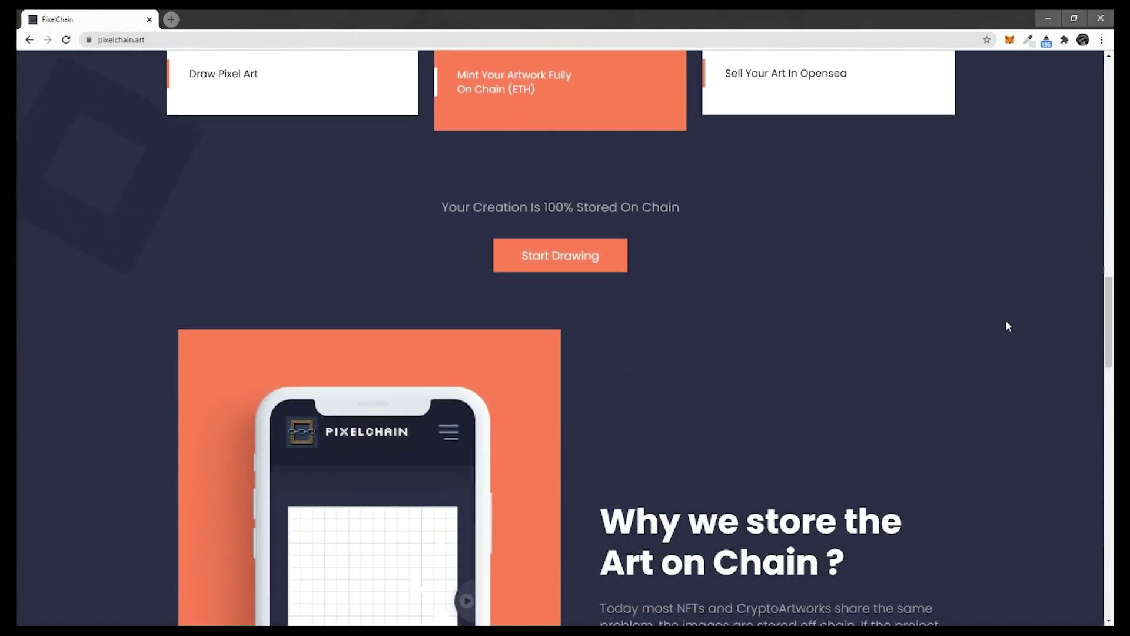
{"action": "scroll", "coordinate": [1006, 326], "scroll_direction": "down", "scroll_amount": 2}
{"action": "scroll", "coordinate": [1008, 325], "scroll_direction": "down", "scroll_amount": 1}
{"action": "scroll", "coordinate": [1008, 325], "scroll_direction": "down", "scroll_amount": 2}
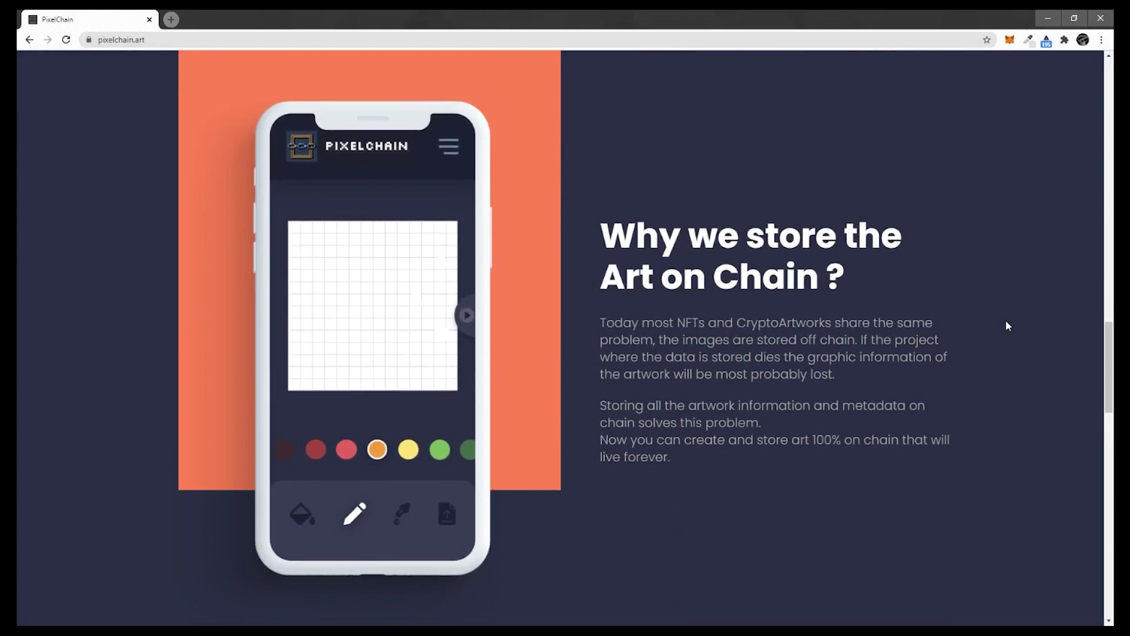
{"action": "scroll", "coordinate": [1006, 324], "scroll_direction": "down", "scroll_amount": 1}
{"action": "scroll", "coordinate": [1007, 323], "scroll_direction": "down", "scroll_amount": 2}
{"action": "scroll", "coordinate": [1007, 323], "scroll_direction": "down", "scroll_amount": 3}
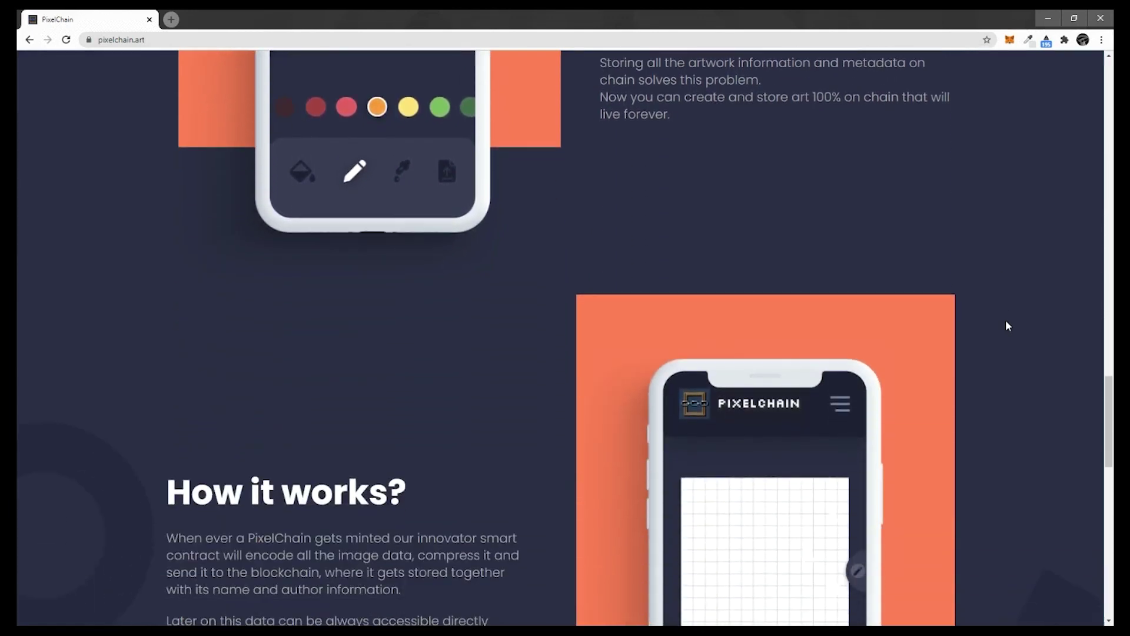
{"action": "scroll", "coordinate": [1006, 324], "scroll_direction": "down", "scroll_amount": 3}
{"action": "scroll", "coordinate": [1005, 326], "scroll_direction": "down", "scroll_amount": 1}
{"action": "scroll", "coordinate": [1005, 325], "scroll_direction": "down", "scroll_amount": 3}
{"action": "scroll", "coordinate": [1006, 325], "scroll_direction": "up", "scroll_amount": 2}
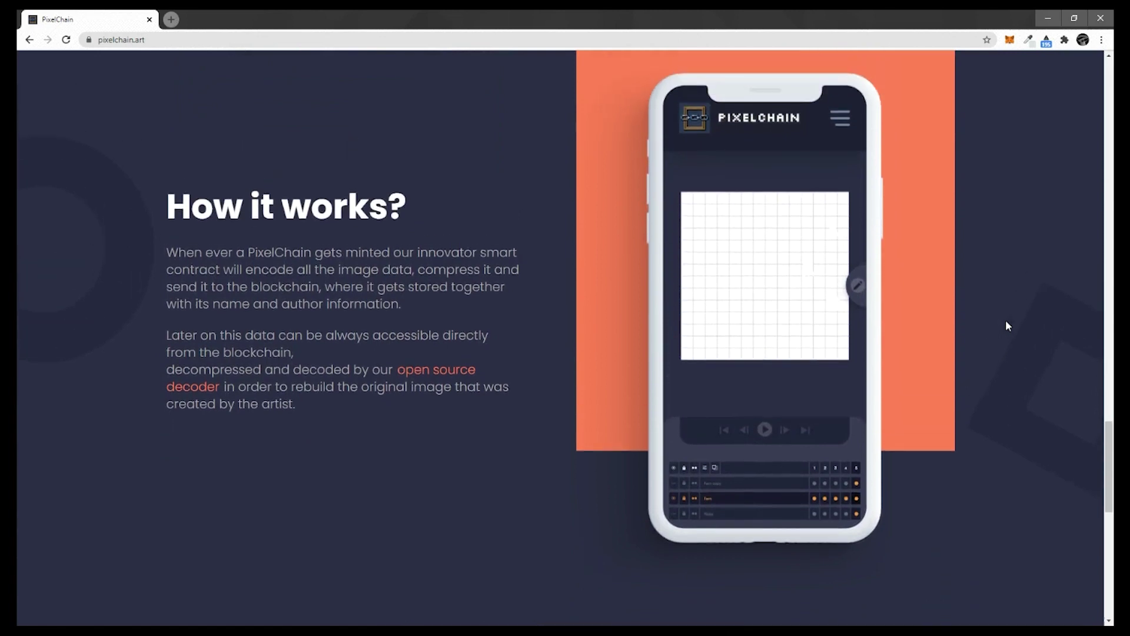
{"action": "scroll", "coordinate": [1006, 326], "scroll_direction": "up", "scroll_amount": 1}
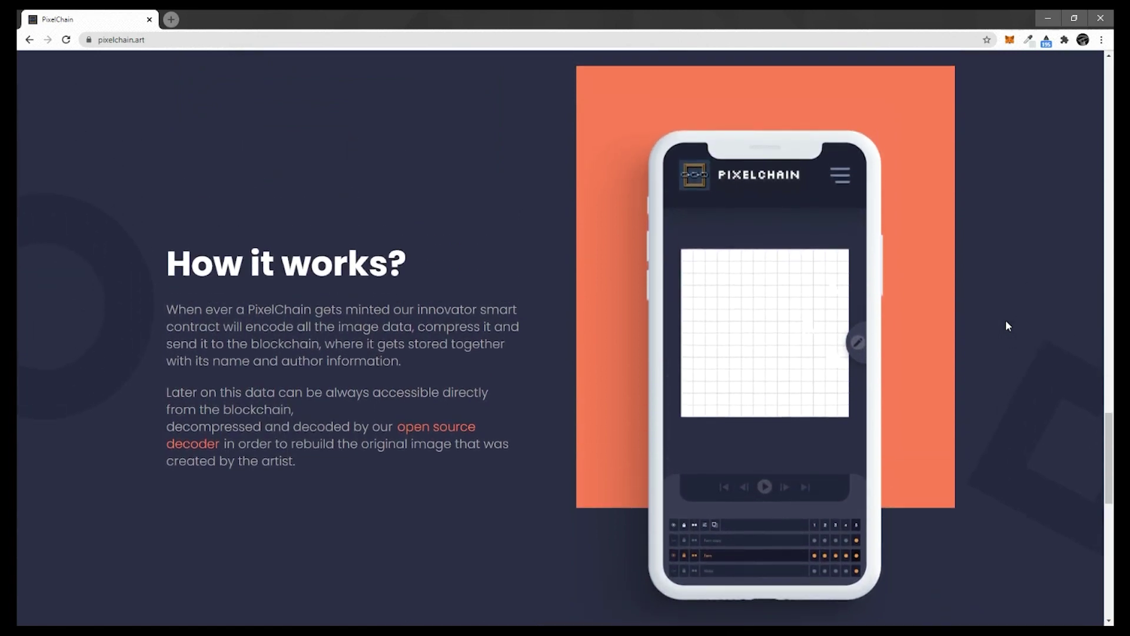
{"action": "scroll", "coordinate": [1005, 321], "scroll_direction": "down", "scroll_amount": 1}
{"action": "scroll", "coordinate": [1006, 321], "scroll_direction": "down", "scroll_amount": 3}
{"action": "scroll", "coordinate": [1005, 321], "scroll_direction": "down", "scroll_amount": 3}
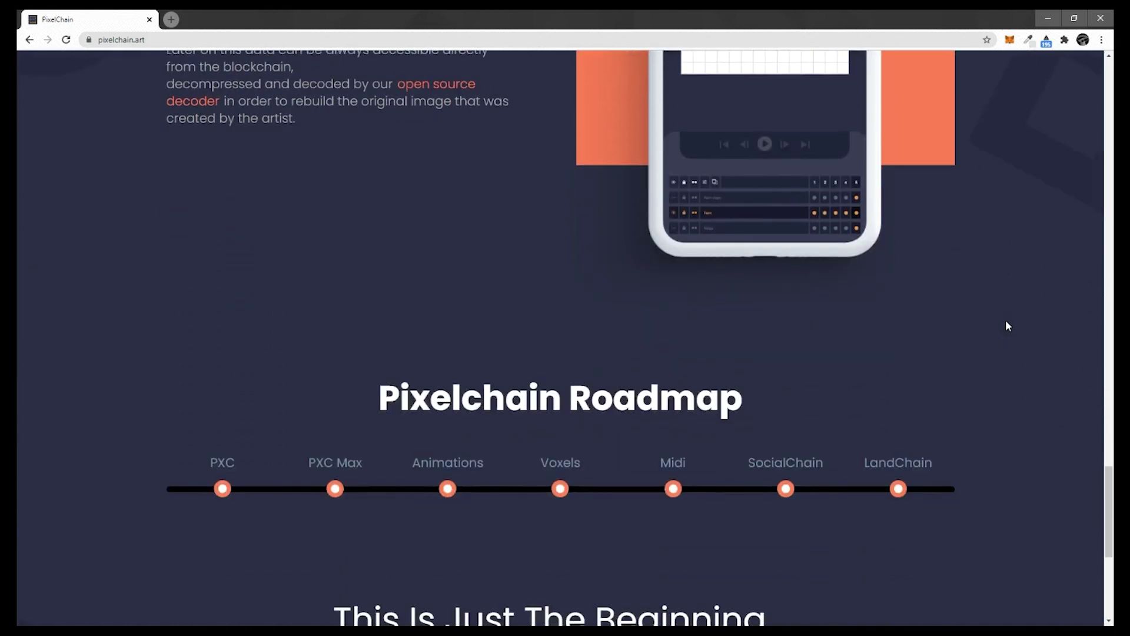
{"action": "scroll", "coordinate": [1006, 321], "scroll_direction": "down", "scroll_amount": 2}
{"action": "scroll", "coordinate": [1005, 326], "scroll_direction": "down", "scroll_amount": 1}
{"action": "scroll", "coordinate": [1005, 325], "scroll_direction": "down", "scroll_amount": 1}
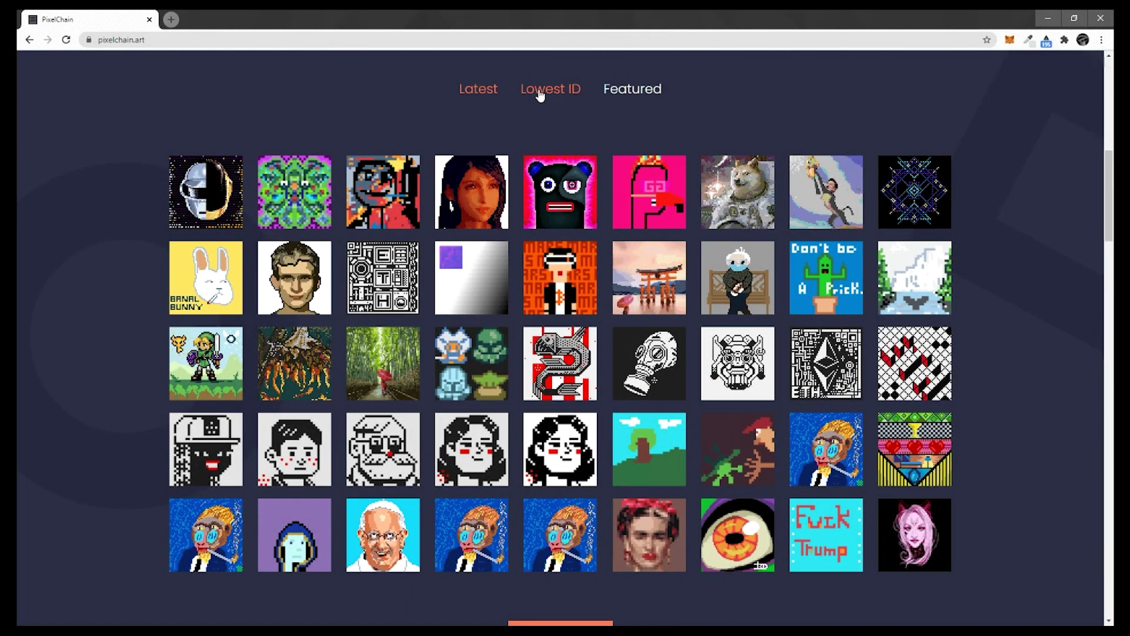
Sort the PixelChain gallery by Lowest ID, then switch it to Featured.
{"action": "left_click", "coordinate": [540, 92]}
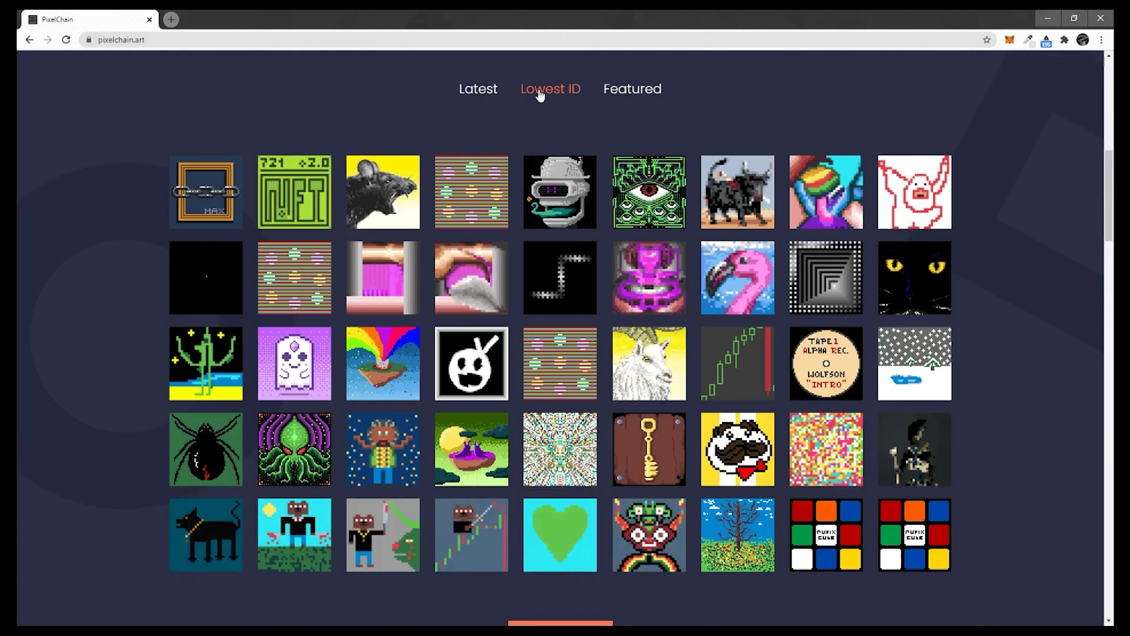
{"action": "left_click", "coordinate": [627, 91]}
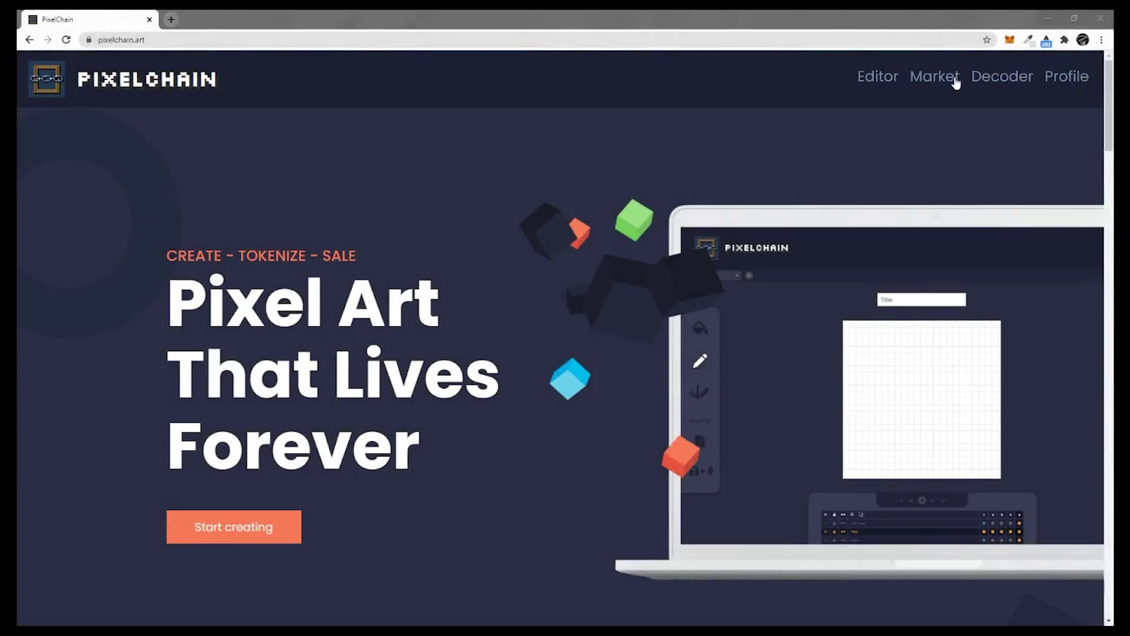
Open the editor, bucket-fill the Demo canvas tan, then select dark red.
{"action": "left_click", "coordinate": [877, 83]}
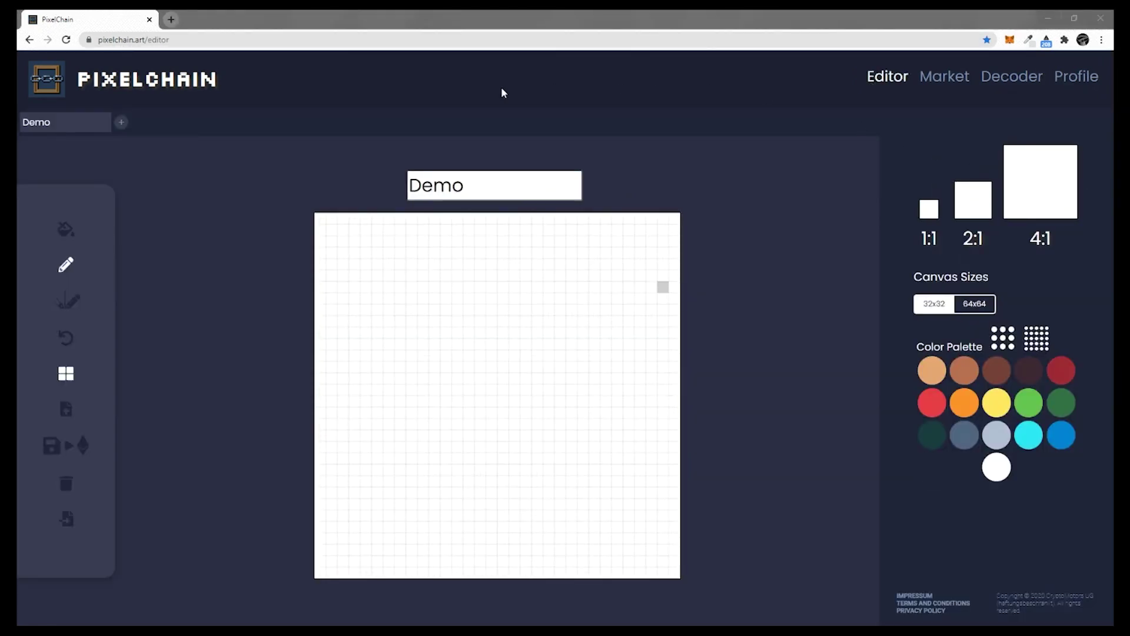
{"action": "left_click", "coordinate": [69, 234]}
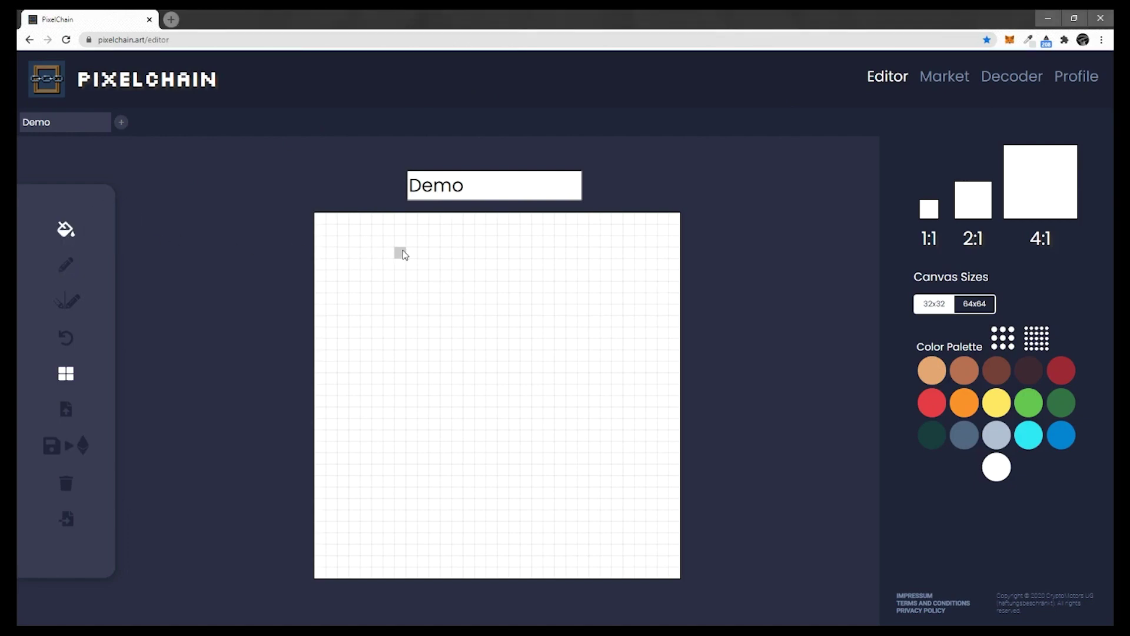
{"action": "left_click", "coordinate": [929, 371]}
{"action": "left_click", "coordinate": [465, 264]}
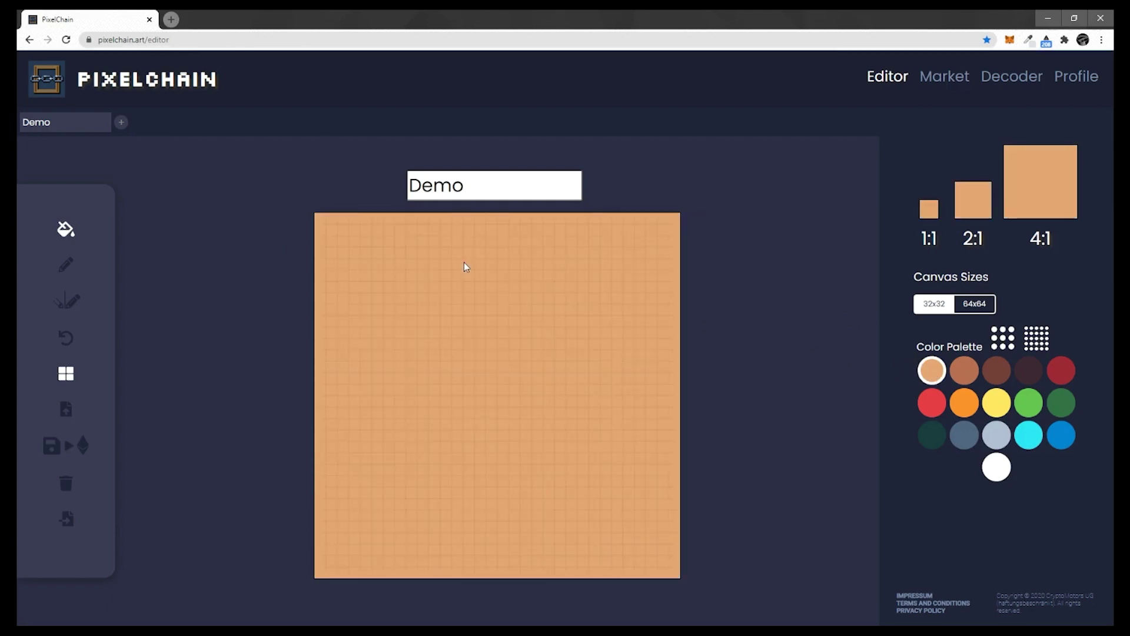
{"action": "left_click", "coordinate": [1060, 380]}
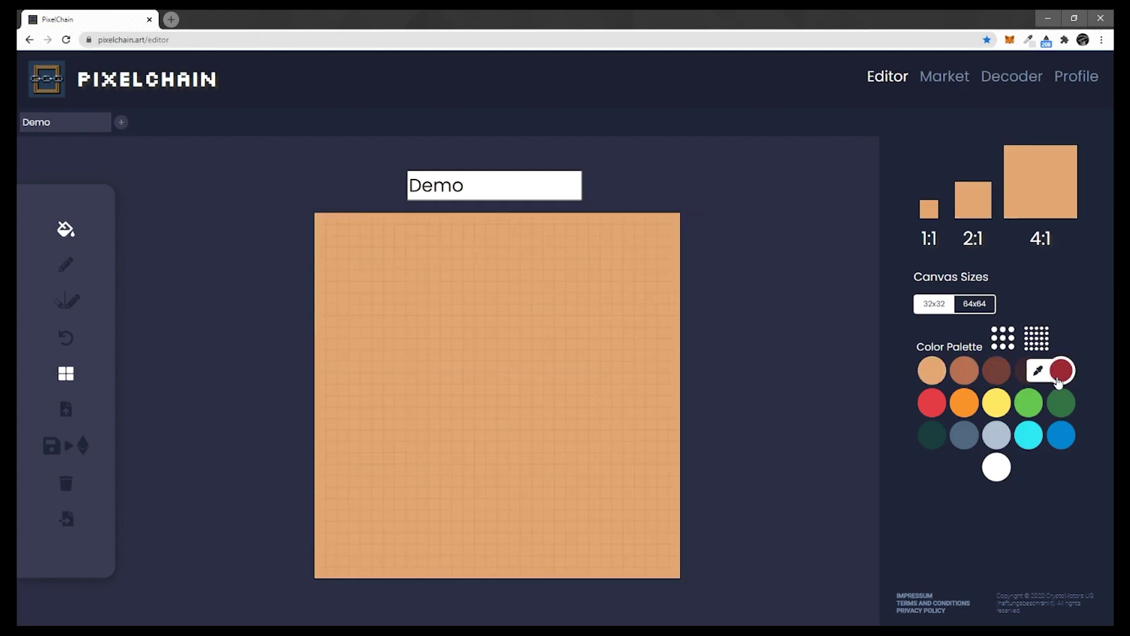
Draw a dark red wavy zigzag line across the top of the canvas.
{"action": "left_click", "coordinate": [66, 265]}
{"action": "mouse_move", "coordinate": [339, 258]}
{"action": "left_mouse_down"}
{"action": "mouse_move", "coordinate": [353, 250]}
{"action": "mouse_move", "coordinate": [402, 289]}
{"action": "mouse_move", "coordinate": [479, 272]}
{"action": "mouse_move", "coordinate": [587, 279]}
{"action": "mouse_move", "coordinate": [650, 254]}
{"action": "mouse_move", "coordinate": [671, 230]}
{"action": "left_mouse_up"}
{"action": "left_click", "coordinate": [388, 344]}
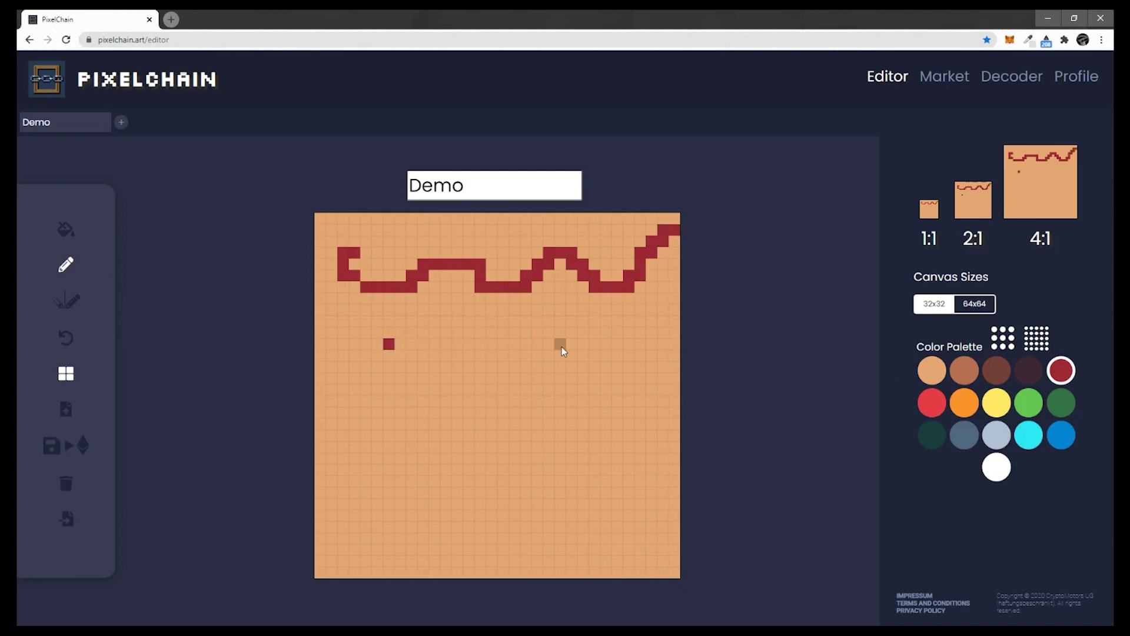
Add a row of three dark red dots and mirrored hooked vertical strokes.
{"action": "left_click", "coordinate": [560, 344]}
{"action": "left_click", "coordinate": [639, 344]}
{"action": "left_click", "coordinate": [480, 344]}
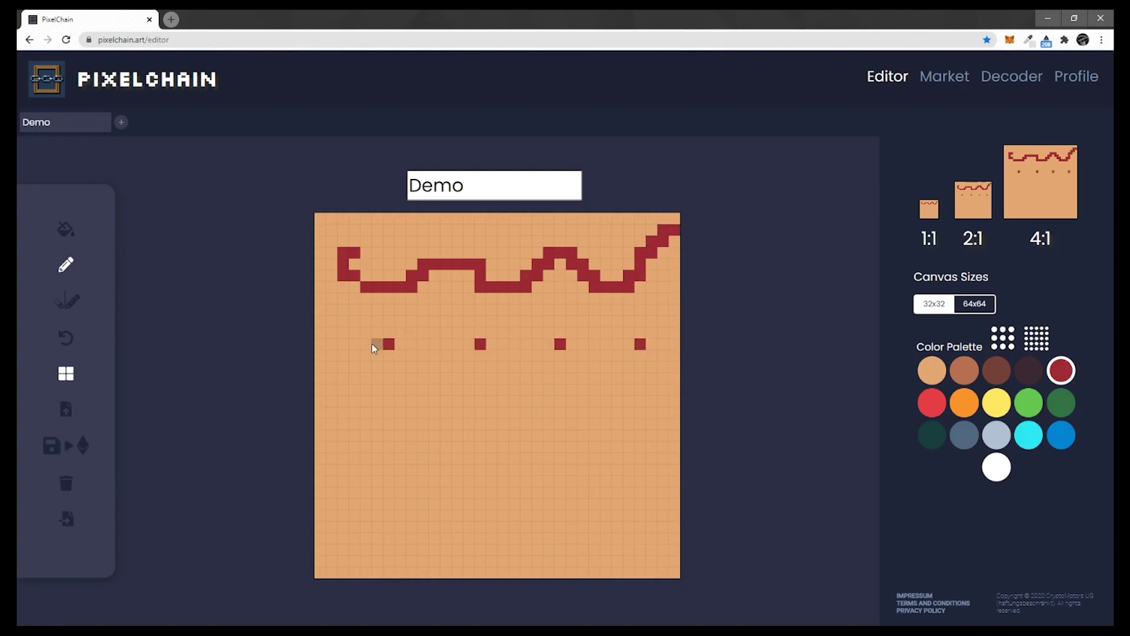
{"action": "left_click", "coordinate": [73, 303]}
{"action": "mouse_move", "coordinate": [378, 481]}
{"action": "left_mouse_down"}
{"action": "mouse_move", "coordinate": [395, 402]}
{"action": "mouse_move", "coordinate": [447, 396]}
{"action": "mouse_move", "coordinate": [469, 424]}
{"action": "mouse_move", "coordinate": [465, 550]}
{"action": "mouse_move", "coordinate": [373, 554]}
{"action": "mouse_move", "coordinate": [365, 511]}
{"action": "mouse_move", "coordinate": [427, 505]}
{"action": "mouse_move", "coordinate": [429, 434]}
{"action": "mouse_move", "coordinate": [409, 430]}
{"action": "mouse_move", "coordinate": [401, 497]}
{"action": "mouse_move", "coordinate": [353, 492]}
{"action": "mouse_move", "coordinate": [353, 336]}
{"action": "left_mouse_up"}
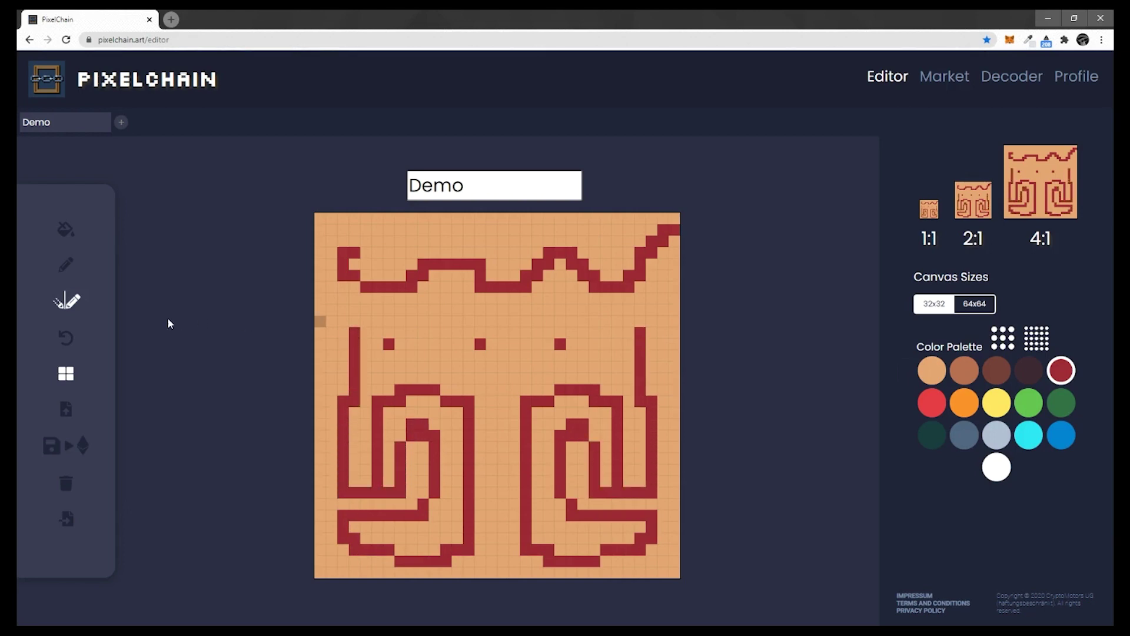
Undo the red strokes and boot shapes, then clear the whole workspace.
{"action": "left_click", "coordinate": [66, 339]}
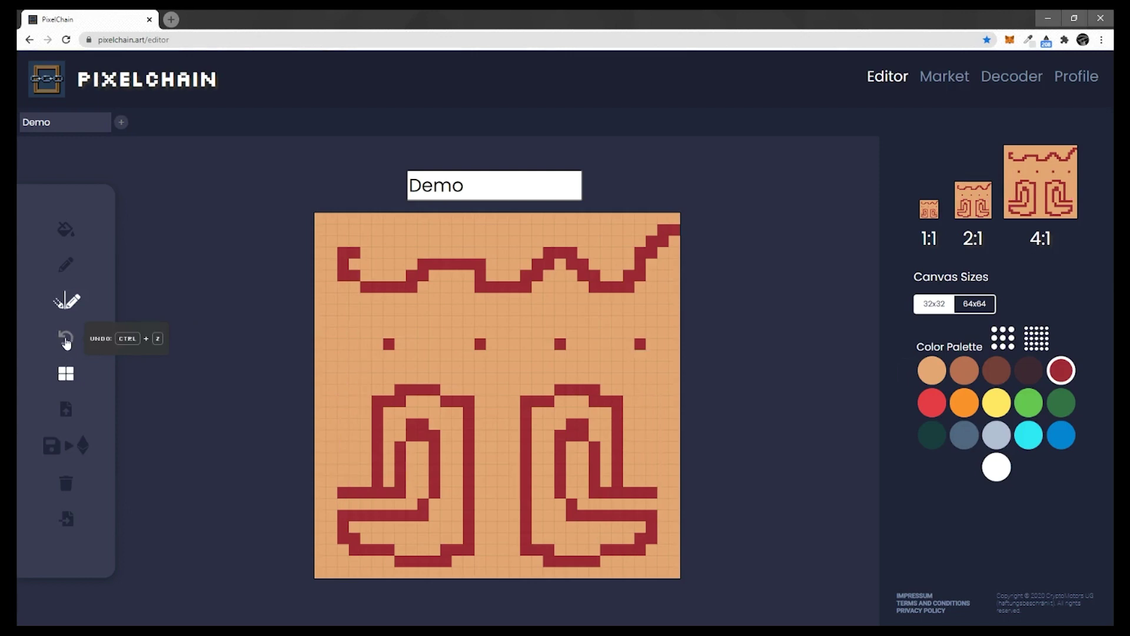
{"action": "left_click", "coordinate": [66, 340]}
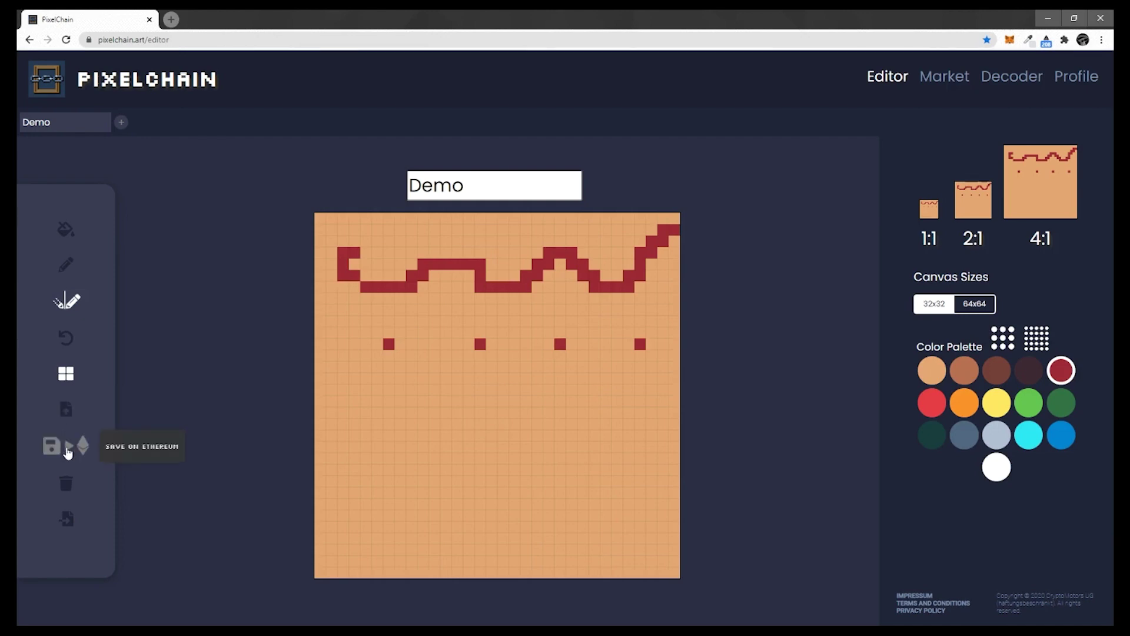
{"action": "left_click", "coordinate": [66, 487]}
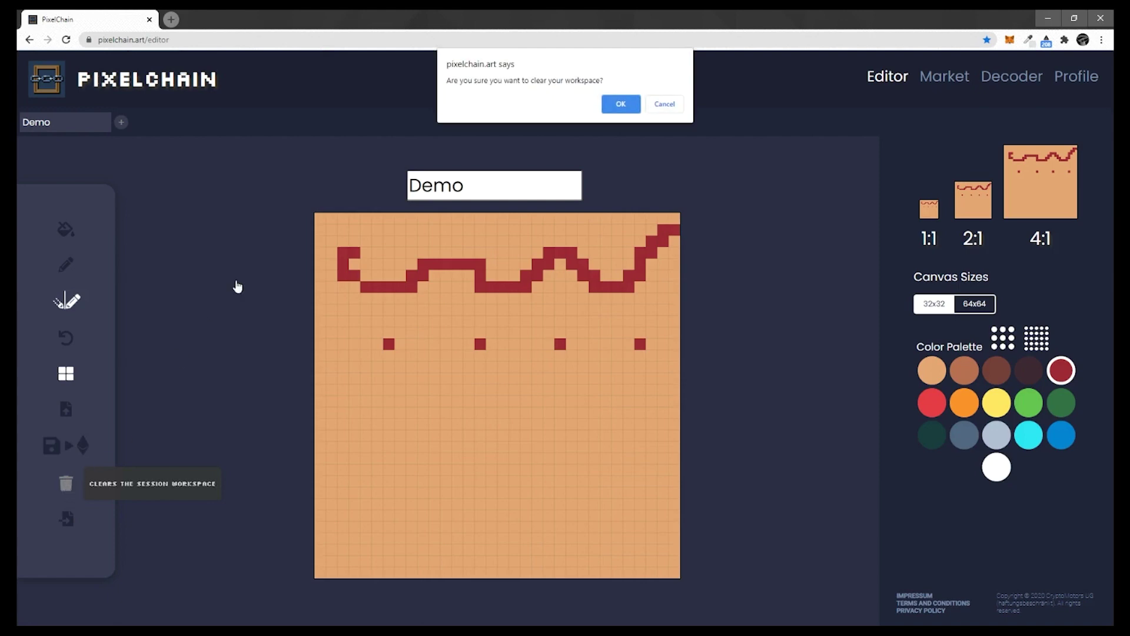
{"action": "left_click", "coordinate": [628, 102]}
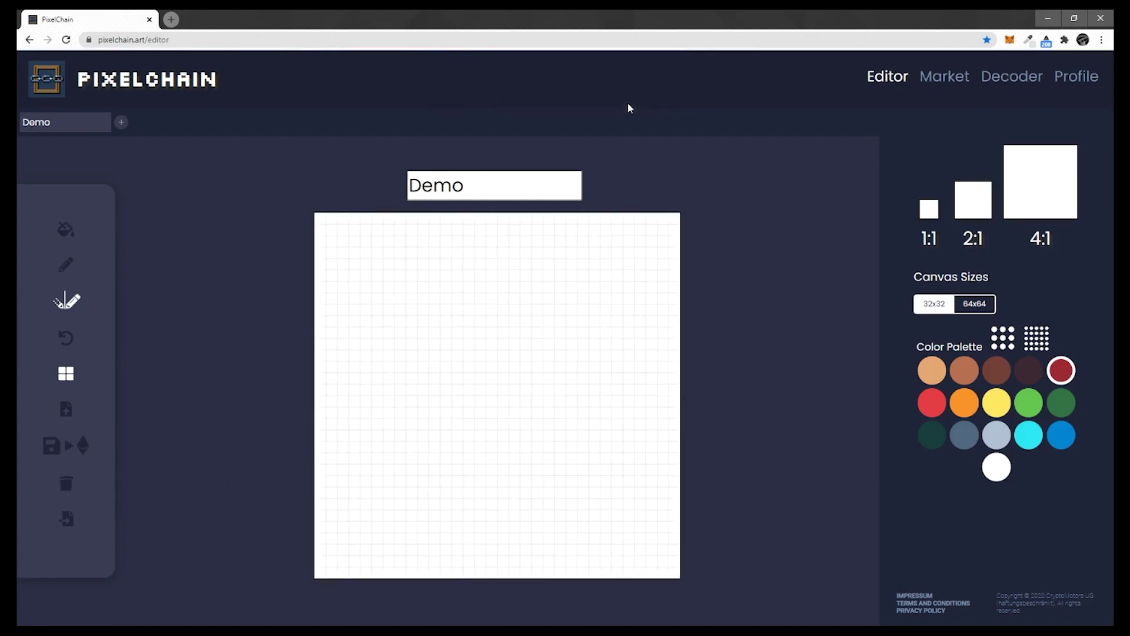
Bucket-fill the blank 64x64 canvas solid green.
{"action": "left_click", "coordinate": [66, 230]}
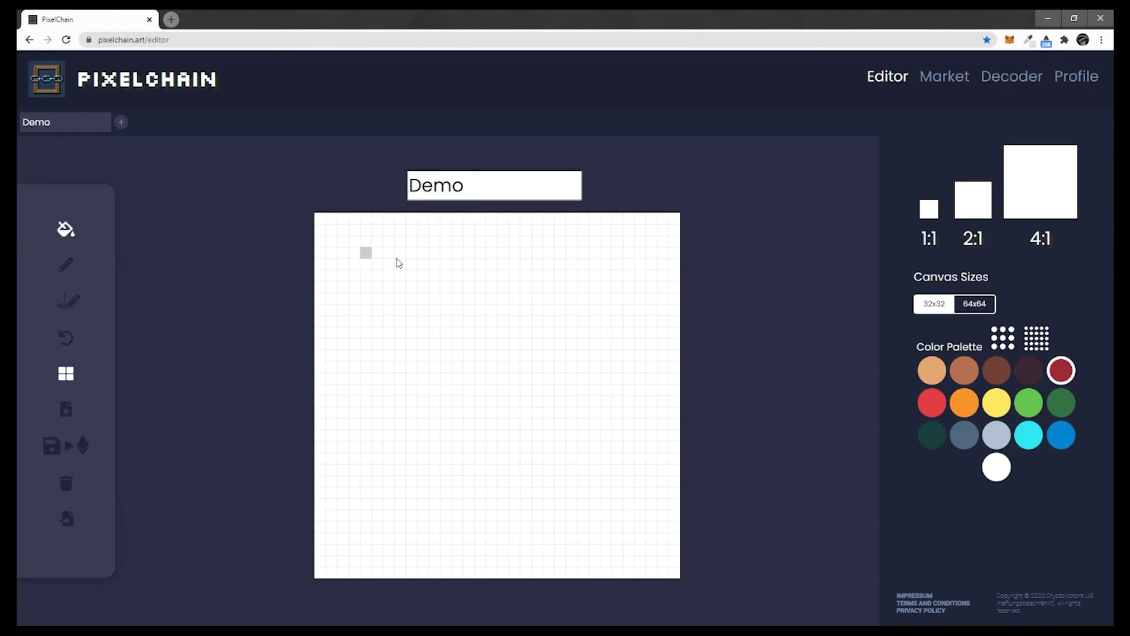
{"action": "left_click", "coordinate": [1028, 402]}
{"action": "left_click", "coordinate": [556, 387]}
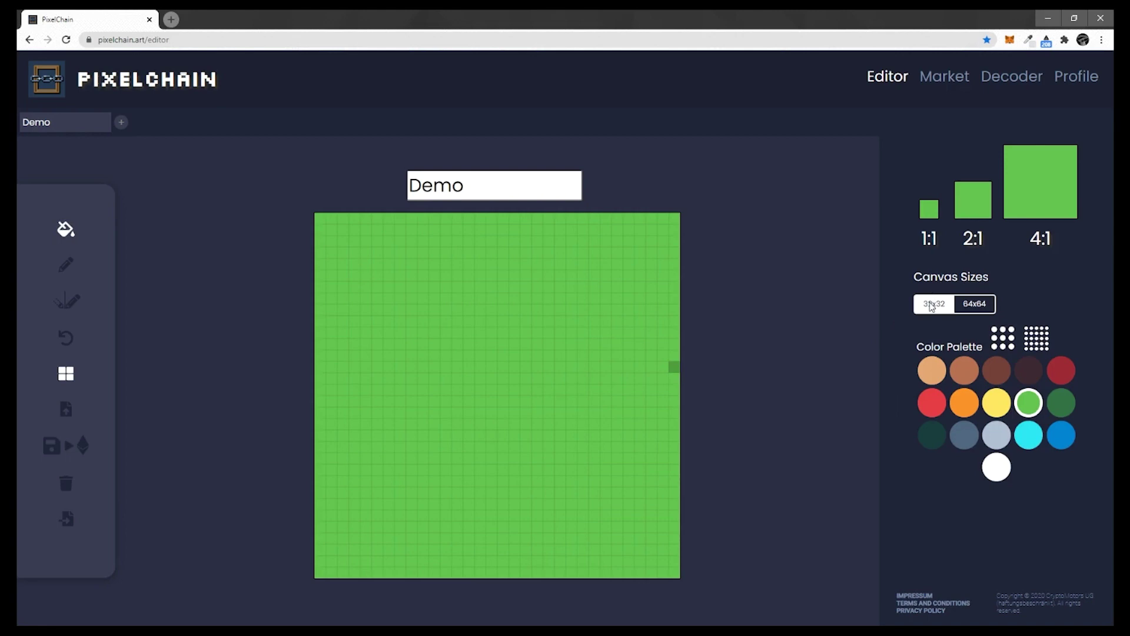
Resize the canvas to 32x32 and bucket-fill it green.
{"action": "left_click", "coordinate": [970, 305]}
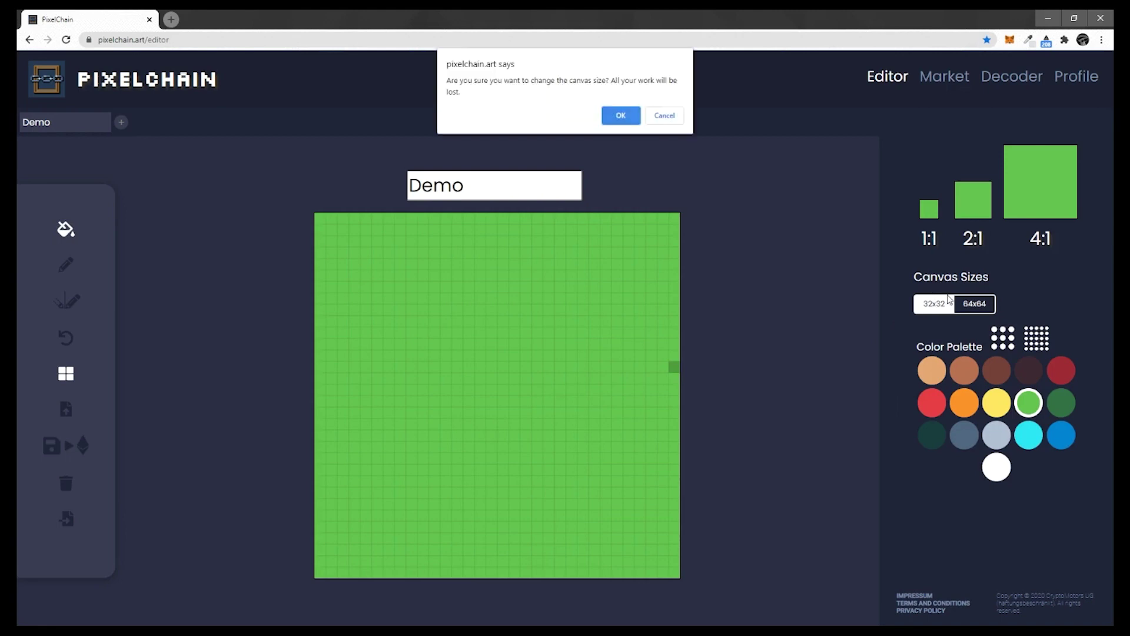
{"action": "left_click", "coordinate": [621, 116]}
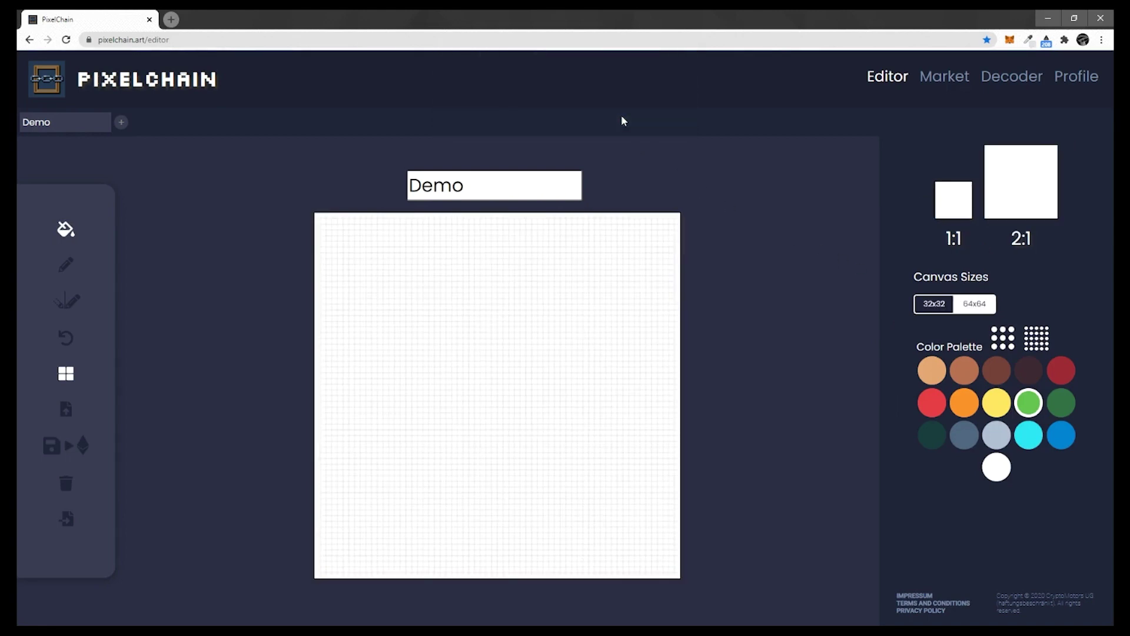
{"action": "left_click", "coordinate": [587, 275]}
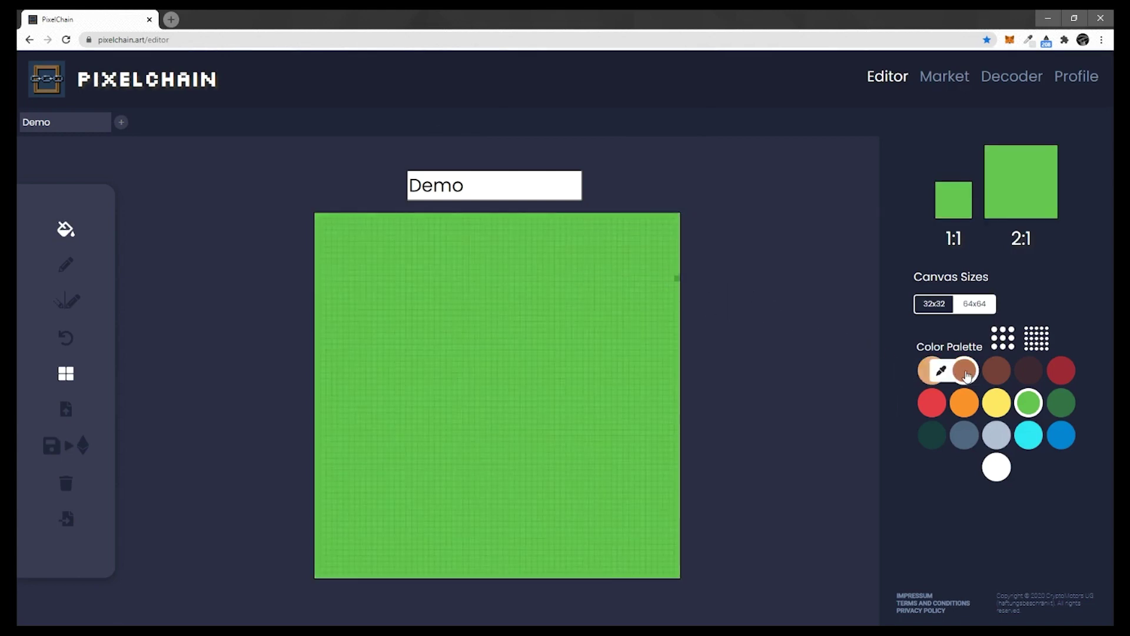
Draw mirrored brown loop outlines with the symmetric pen.
{"action": "left_click", "coordinate": [964, 370]}
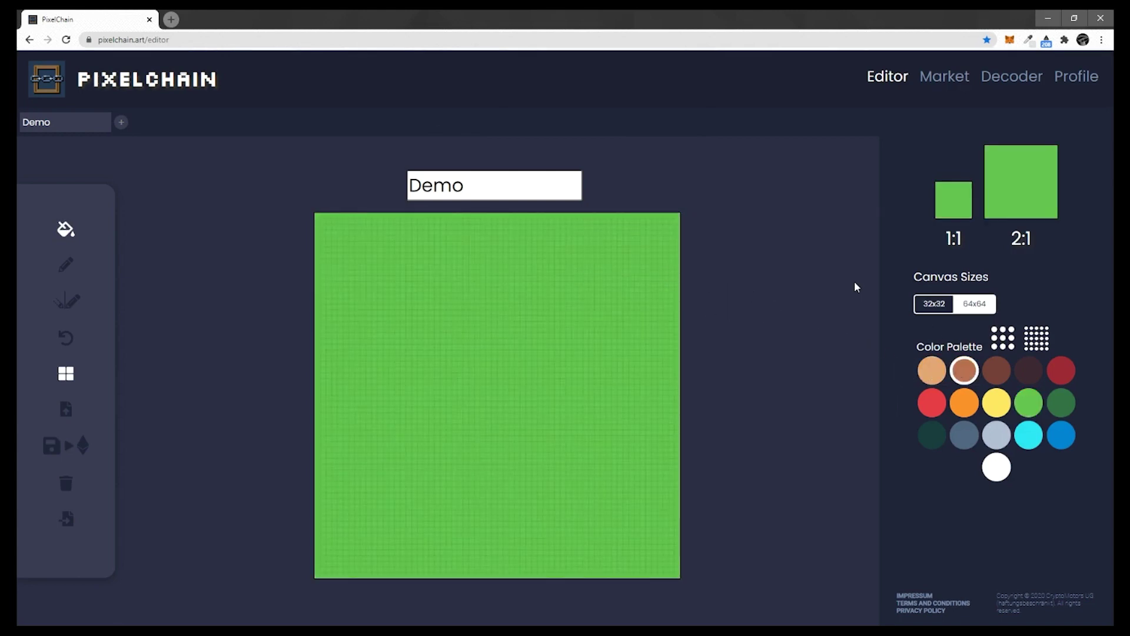
{"action": "left_click", "coordinate": [65, 265]}
{"action": "left_click", "coordinate": [66, 301]}
{"action": "mouse_move", "coordinate": [346, 260]}
{"action": "left_mouse_down"}
{"action": "mouse_move", "coordinate": [353, 336]}
{"action": "mouse_move", "coordinate": [432, 483]}
{"action": "mouse_move", "coordinate": [413, 350]}
{"action": "mouse_move", "coordinate": [467, 268]}
{"action": "mouse_move", "coordinate": [434, 365]}
{"action": "mouse_move", "coordinate": [384, 280]}
{"action": "mouse_move", "coordinate": [324, 264]}
{"action": "mouse_move", "coordinate": [349, 295]}
{"action": "left_mouse_up"}
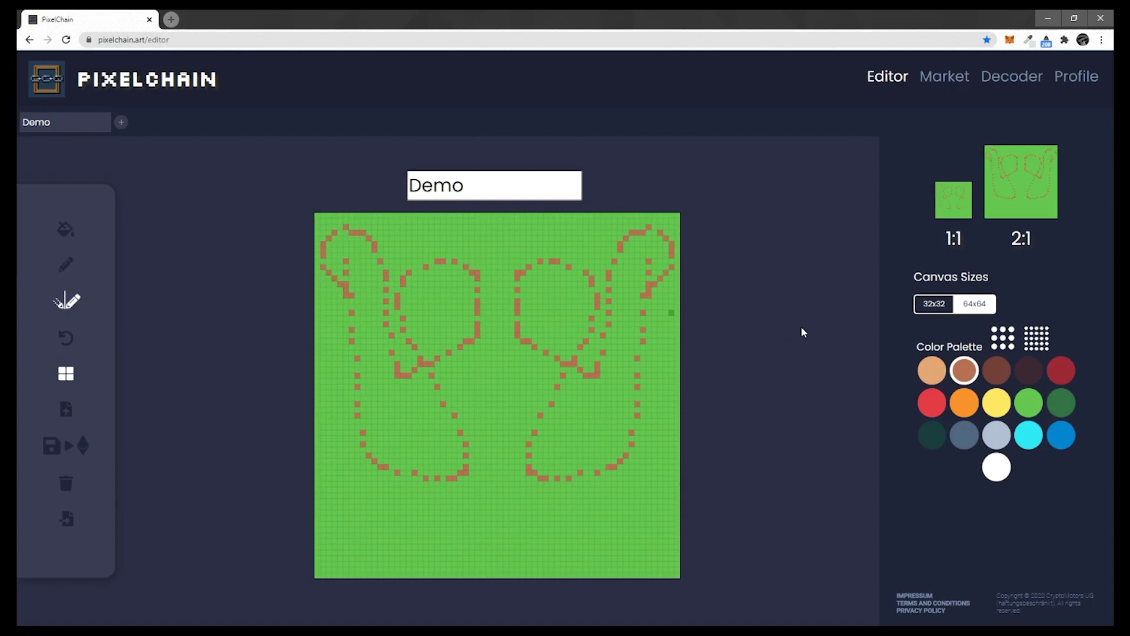
Add a custom beige colour (C3BD7D) to an empty palette slot.
{"action": "left_click", "coordinate": [1036, 338]}
{"action": "mouse_move", "coordinate": [933, 466]}
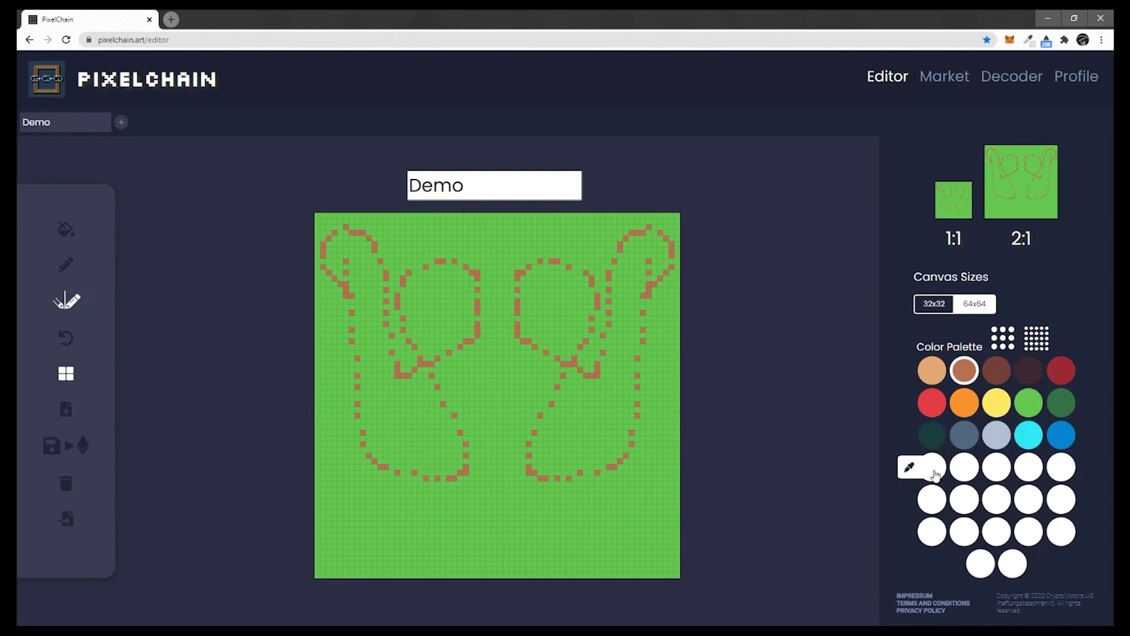
{"action": "left_click", "coordinate": [910, 472]}
{"action": "left_click", "coordinate": [911, 472]}
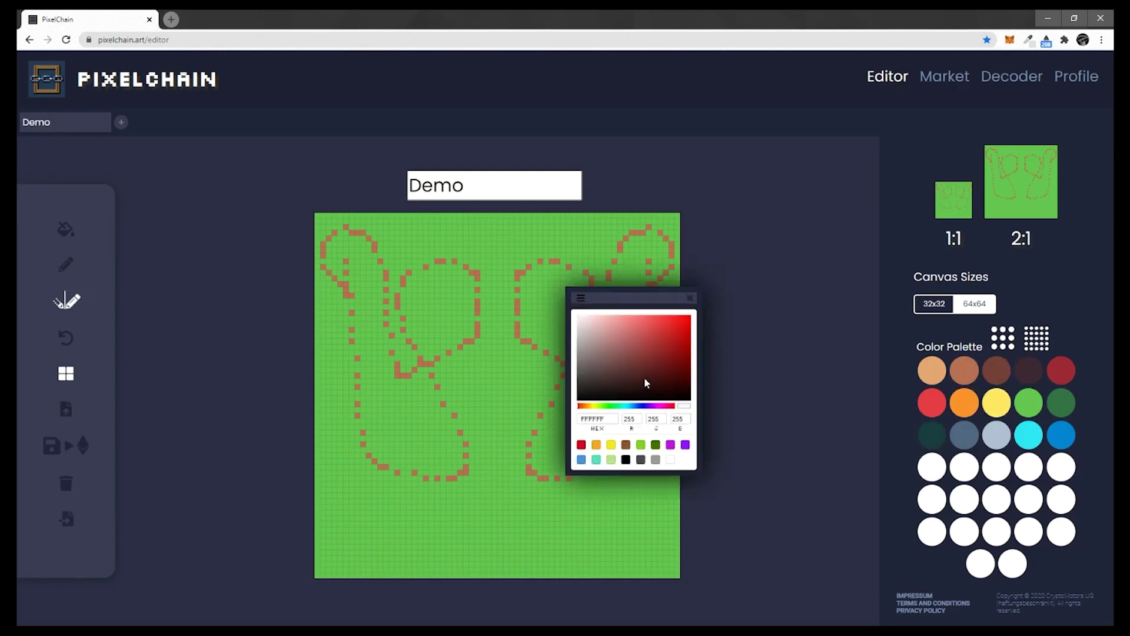
{"action": "left_click_drag", "start_coordinate": [666, 341], "coordinate": [669, 334]}
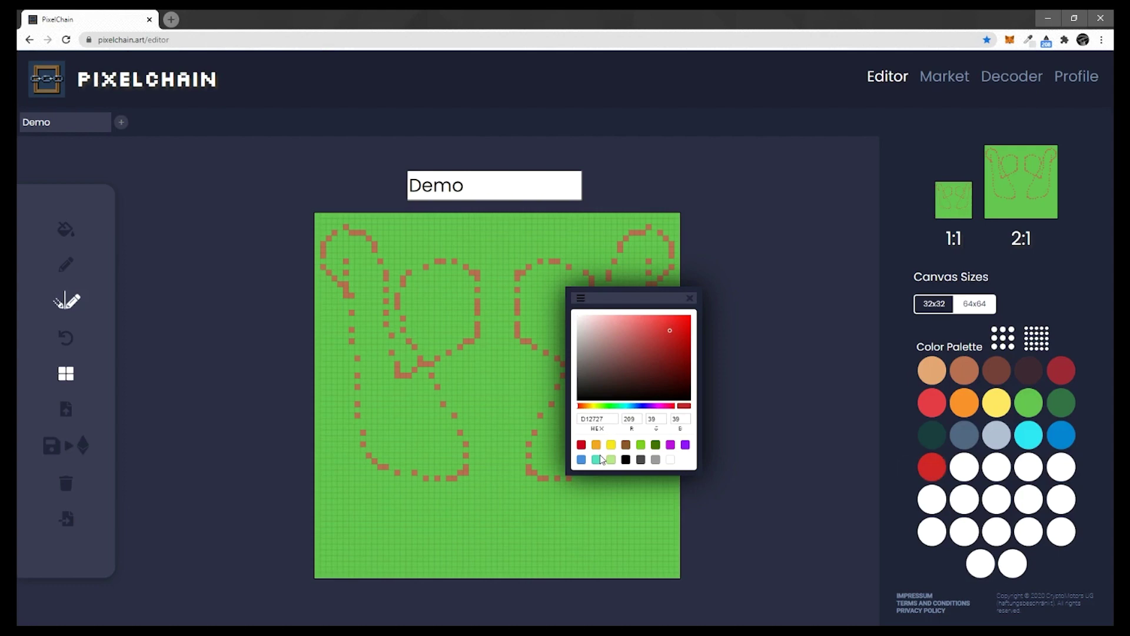
{"action": "left_click", "coordinate": [611, 445]}
{"action": "left_click_drag", "start_coordinate": [659, 347], "coordinate": [618, 334]}
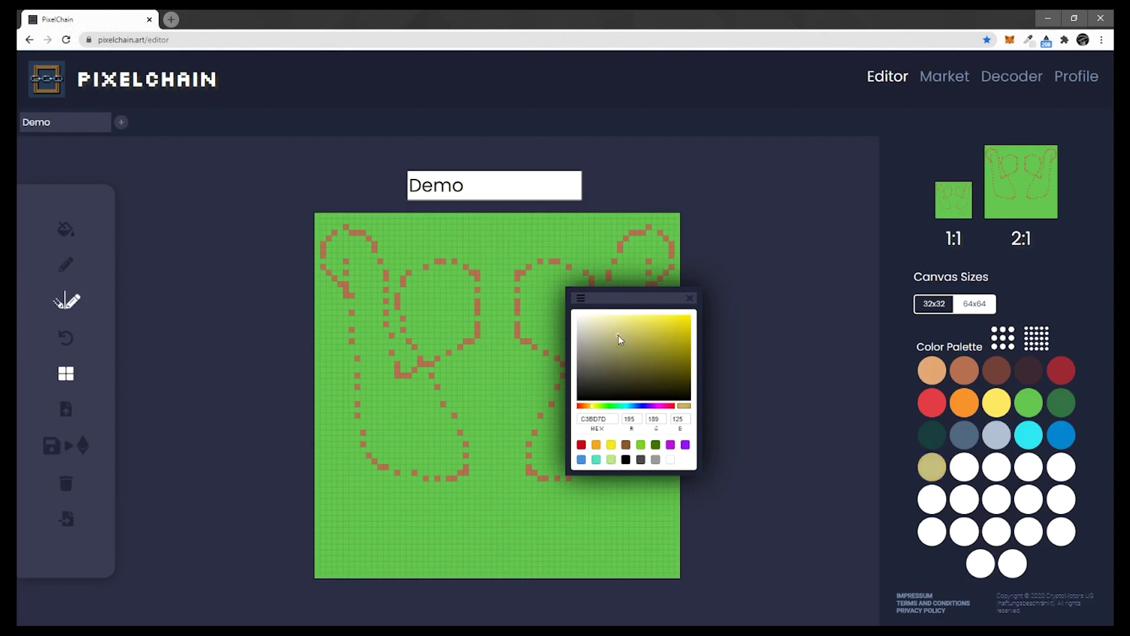
Draw mirrored beige face outlines along the bottom, sides and lower face.
{"action": "left_click", "coordinate": [708, 334]}
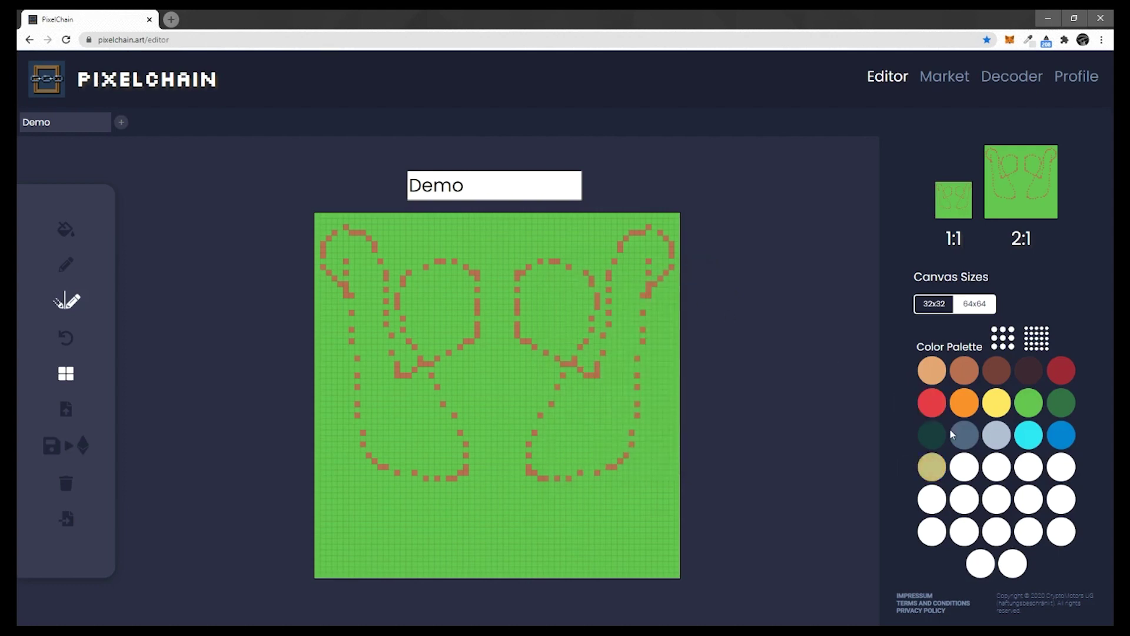
{"action": "mouse_move", "coordinate": [630, 518]}
{"action": "left_mouse_down"}
{"action": "mouse_move", "coordinate": [447, 528]}
{"action": "mouse_move", "coordinate": [364, 454]}
{"action": "mouse_move", "coordinate": [379, 355]}
{"action": "mouse_move", "coordinate": [501, 320]}
{"action": "left_mouse_up"}
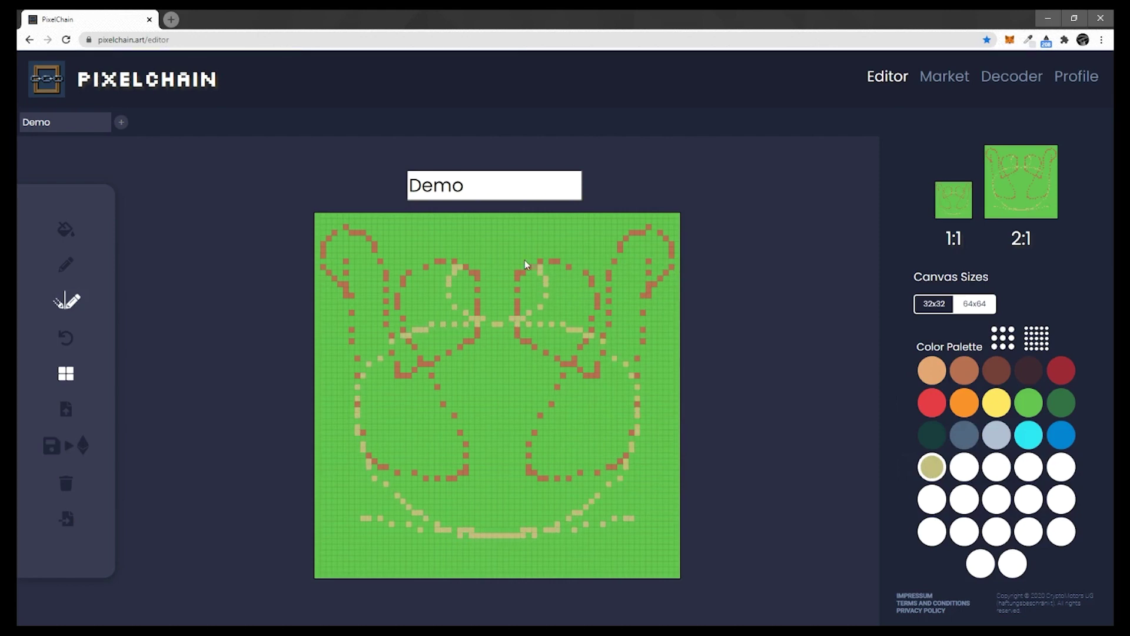
{"action": "left_click_drag", "start_coordinate": [525, 259], "coordinate": [387, 242]}
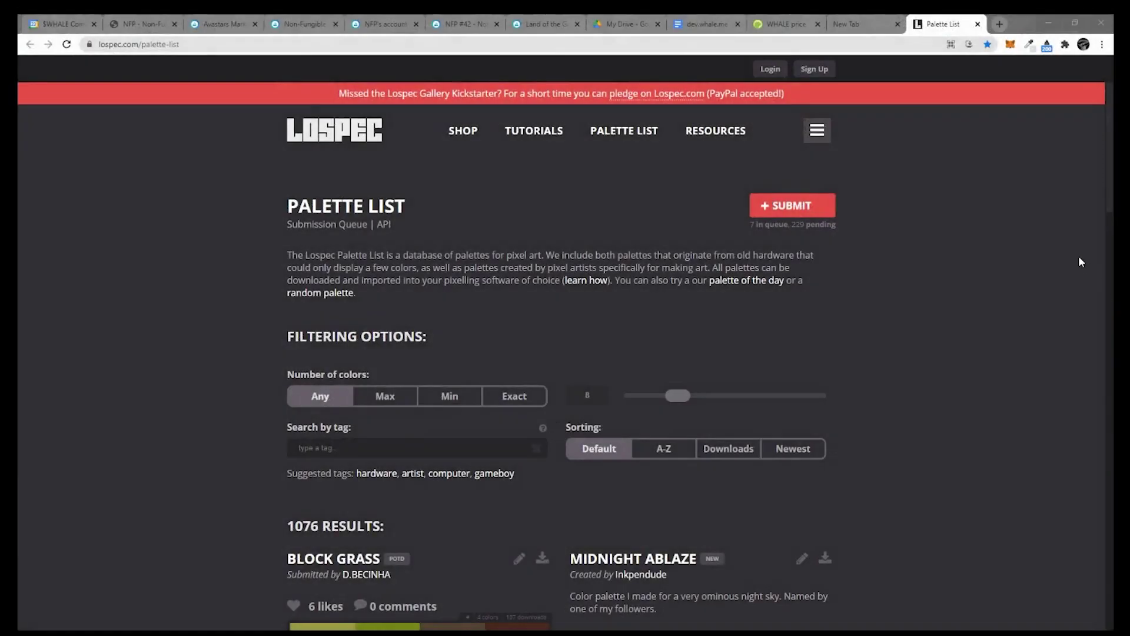
Scroll down Lospec's palette list until Suez 30 and Retrobubble appear.
{"action": "left_click_drag", "start_coordinate": [1107, 189], "coordinate": [1112, 289]}
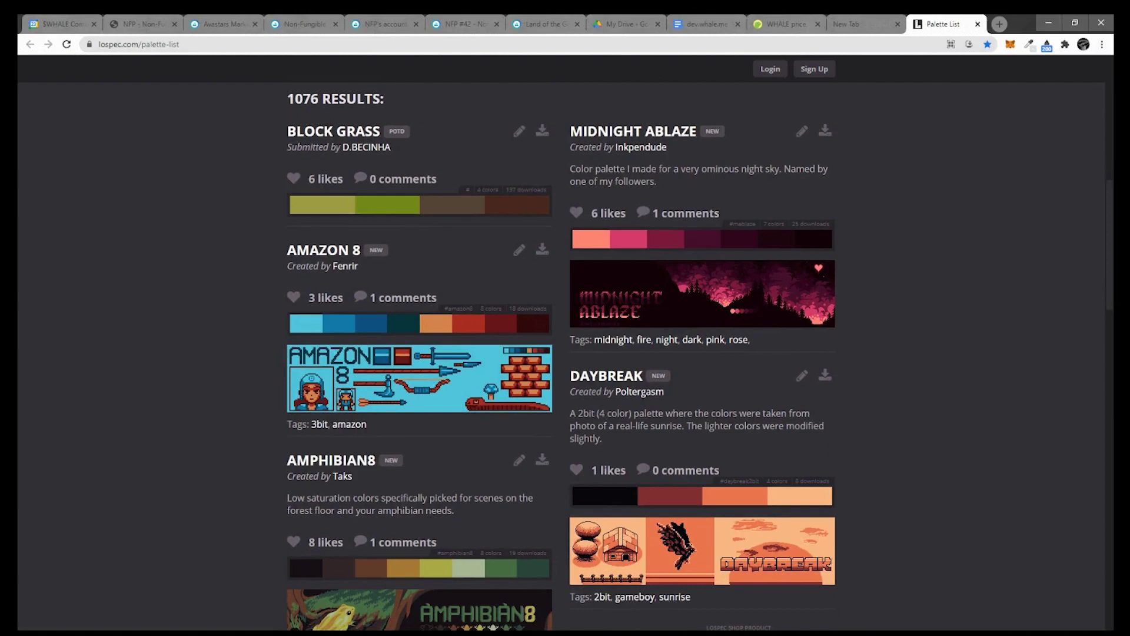
{"action": "left_click_drag", "start_coordinate": [1112, 289], "coordinate": [1112, 419]}
{"action": "scroll", "coordinate": [630, 167], "scroll_direction": "down", "scroll_amount": 1}
{"action": "scroll", "coordinate": [630, 167], "scroll_direction": "down", "scroll_amount": 1}
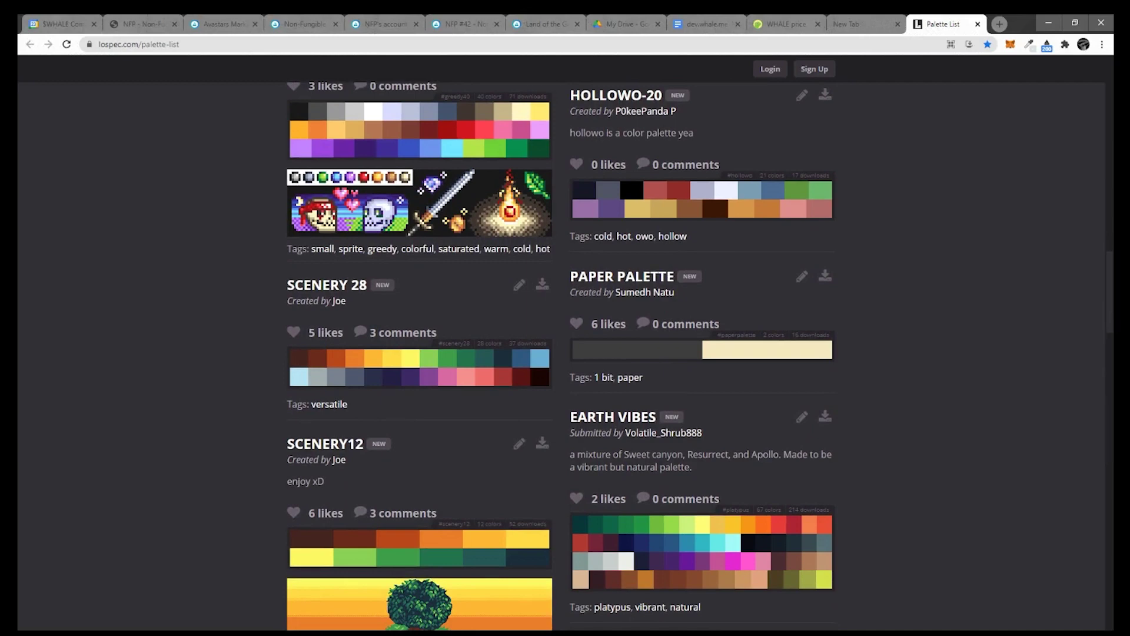
{"action": "scroll", "coordinate": [630, 167], "scroll_direction": "down", "scroll_amount": 1}
{"action": "scroll", "coordinate": [630, 167], "scroll_direction": "down", "scroll_amount": 4}
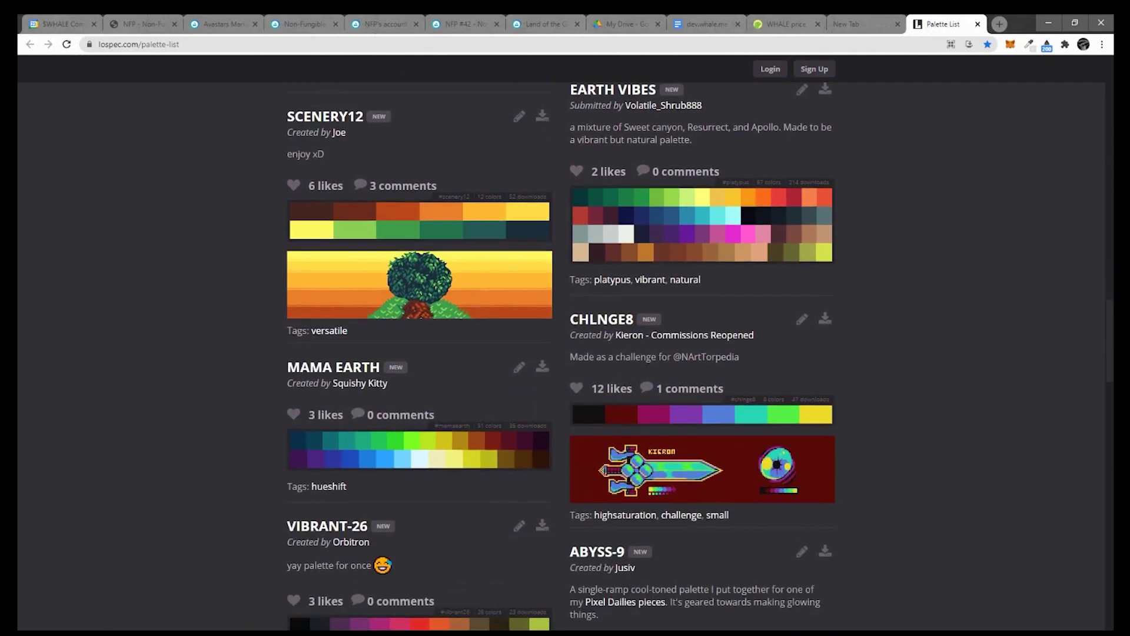
{"action": "scroll", "coordinate": [630, 168], "scroll_direction": "down", "scroll_amount": 2}
{"action": "scroll", "coordinate": [630, 167], "scroll_direction": "down", "scroll_amount": 3}
{"action": "scroll", "coordinate": [630, 167], "scroll_direction": "down", "scroll_amount": 2}
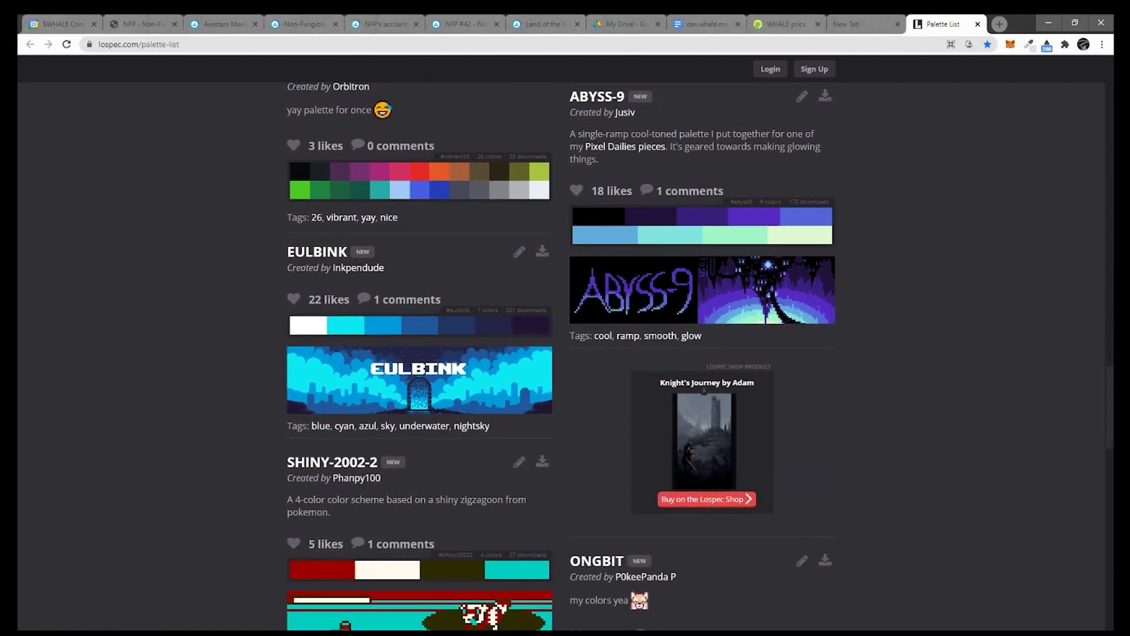
{"action": "scroll", "coordinate": [629, 167], "scroll_direction": "down", "scroll_amount": 2}
{"action": "scroll", "coordinate": [630, 167], "scroll_direction": "down", "scroll_amount": 3}
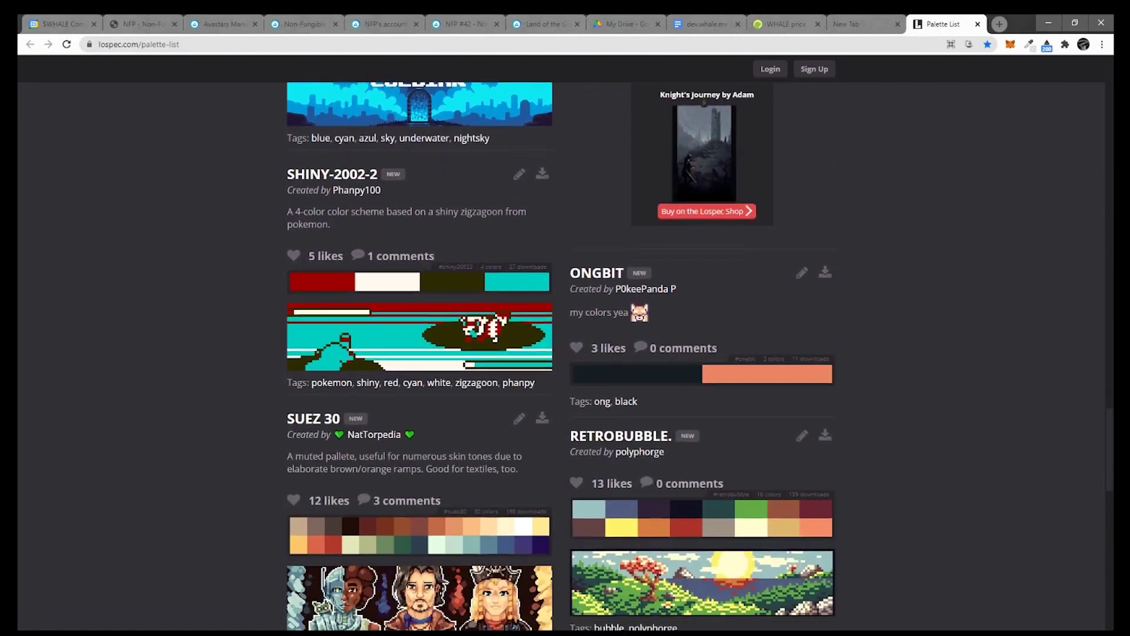
{"action": "scroll", "coordinate": [630, 167], "scroll_direction": "down", "scroll_amount": 3}
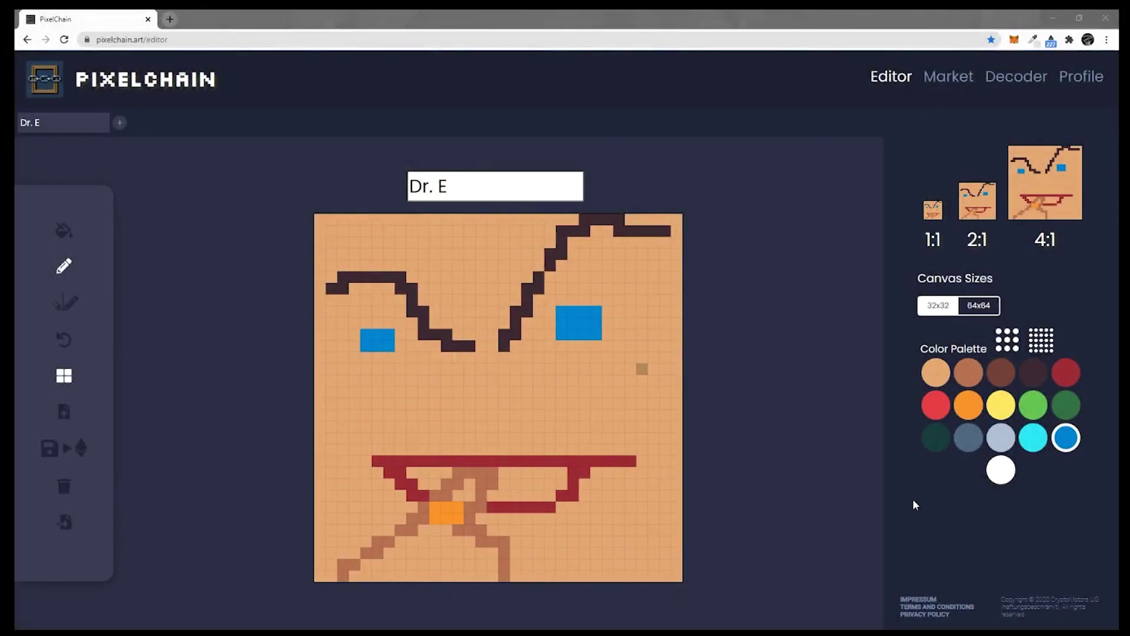
Hide the canvas grid and save the Dr. E portrait on Ethereum.
{"action": "left_click", "coordinate": [65, 380]}
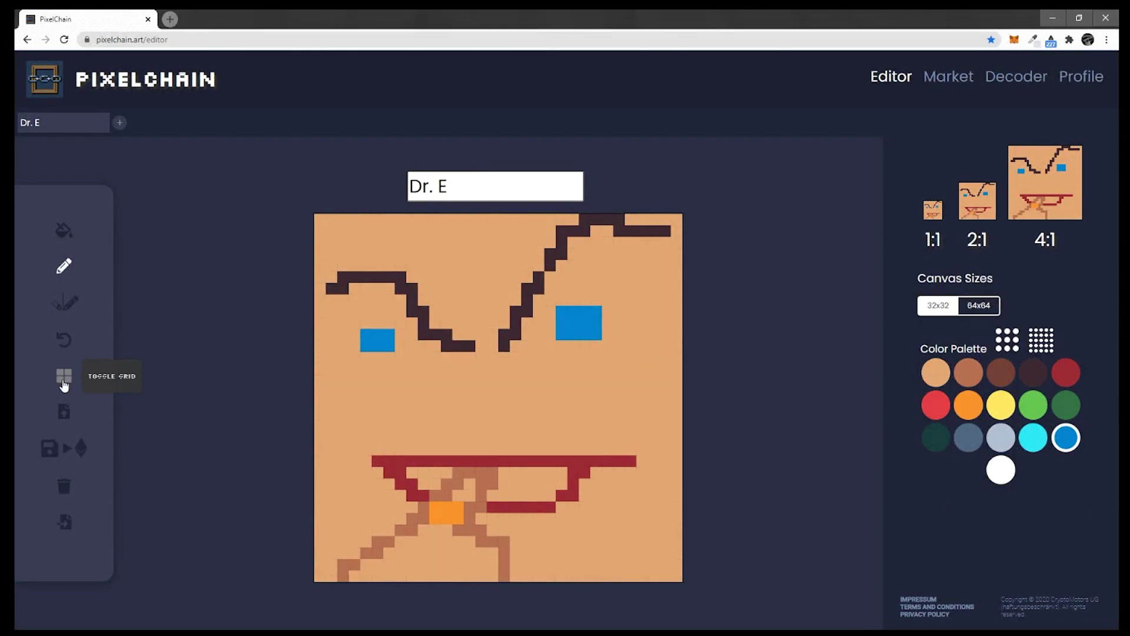
{"action": "left_click", "coordinate": [64, 446]}
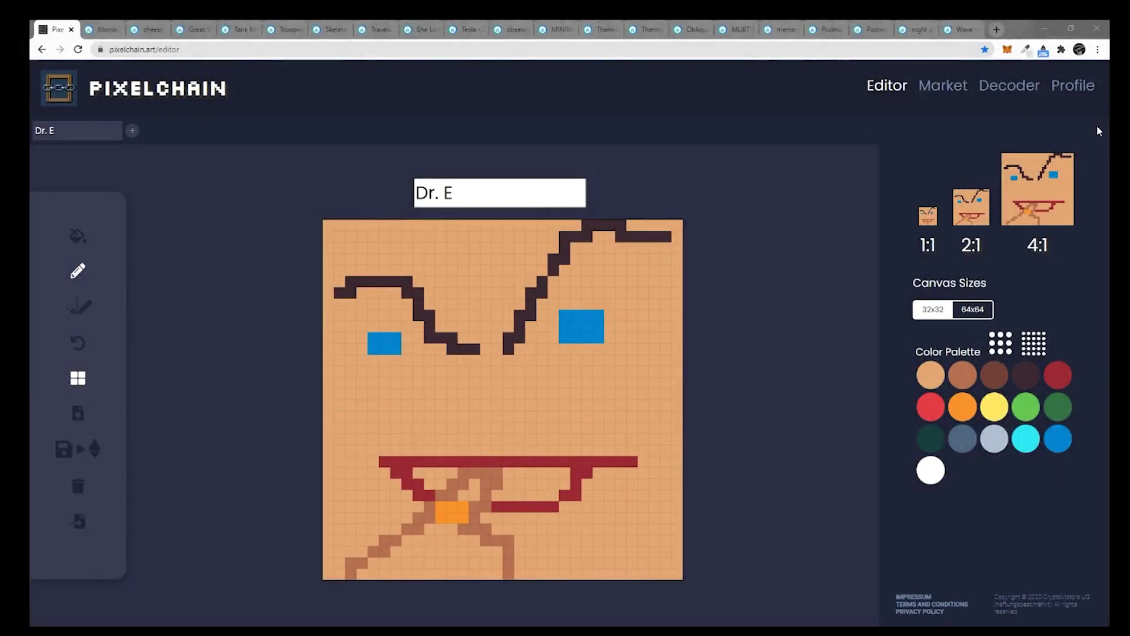
View the OpenSea NFT tabs from fibonacci through Tesla portrait to obsessed.
{"action": "left_click", "coordinate": [109, 31]}
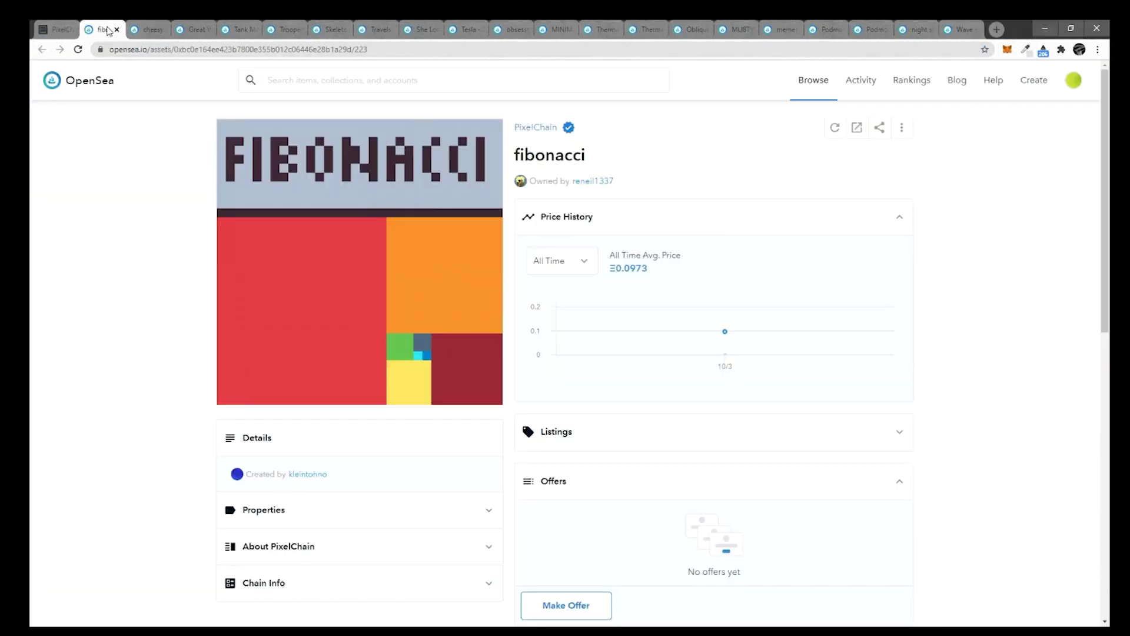
{"action": "left_click", "coordinate": [153, 30]}
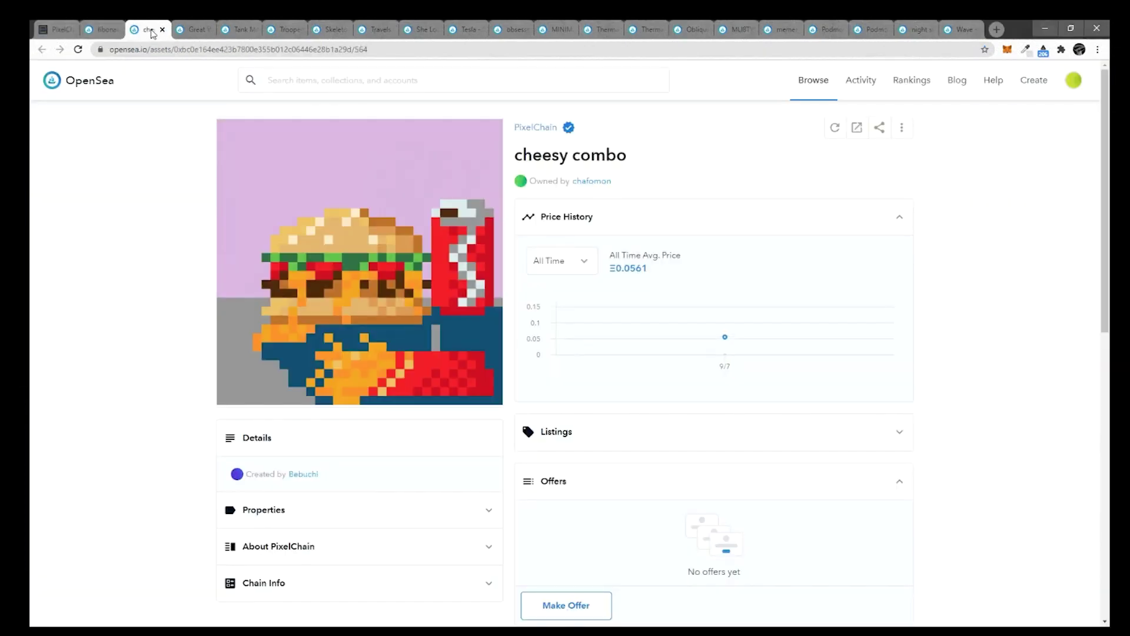
{"action": "left_click", "coordinate": [198, 31]}
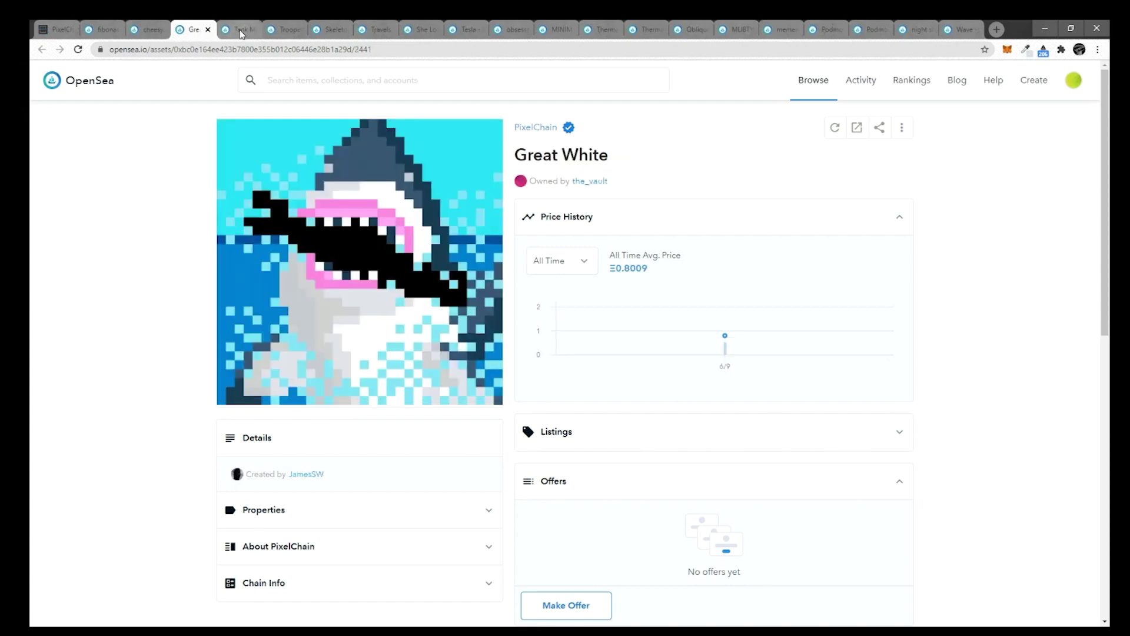
{"action": "left_click", "coordinate": [242, 31]}
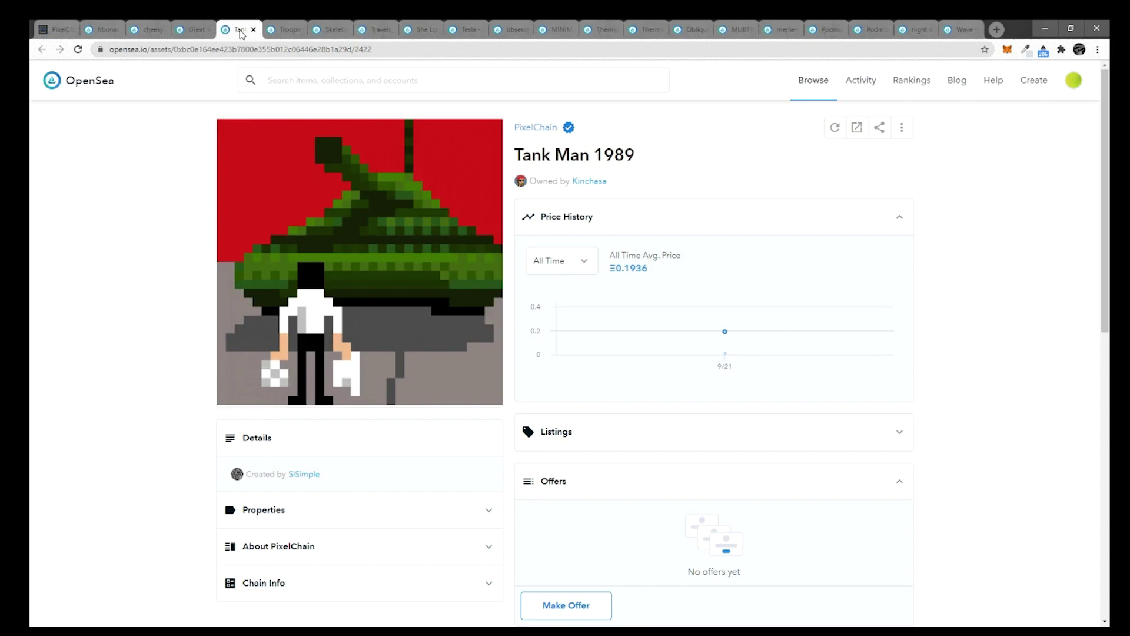
{"action": "left_click", "coordinate": [288, 31]}
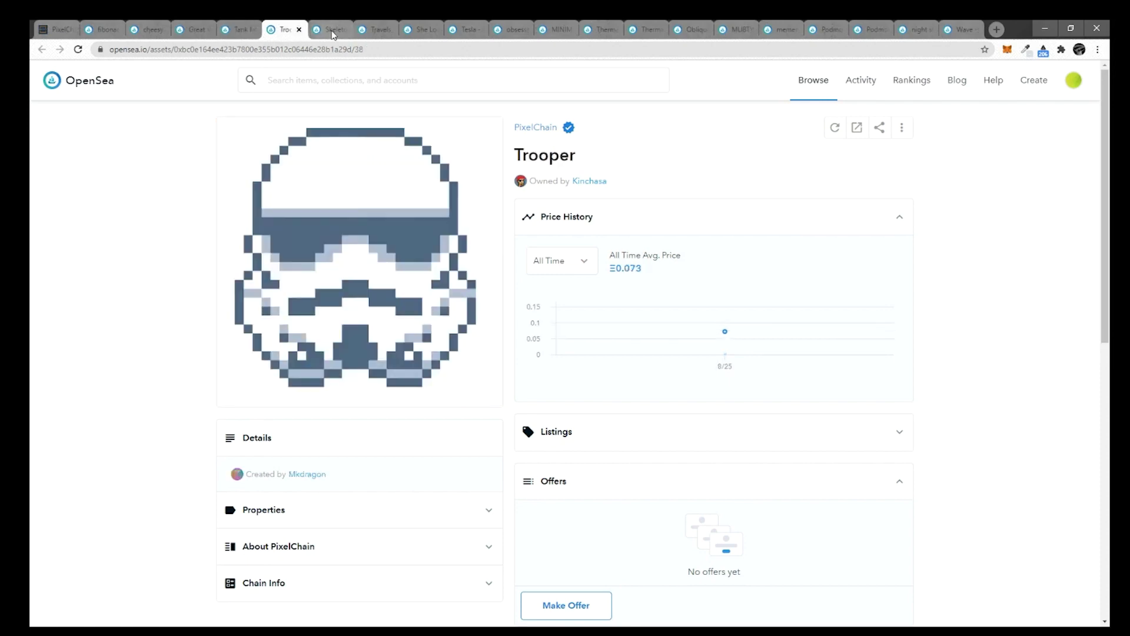
{"action": "left_click", "coordinate": [337, 33]}
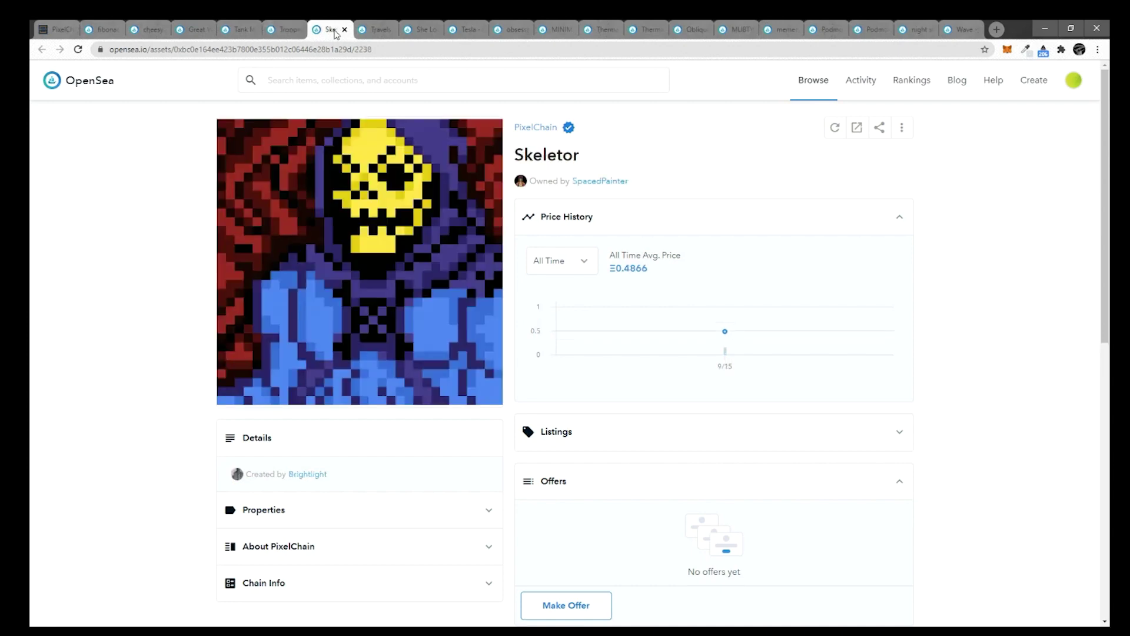
{"action": "left_click", "coordinate": [382, 33]}
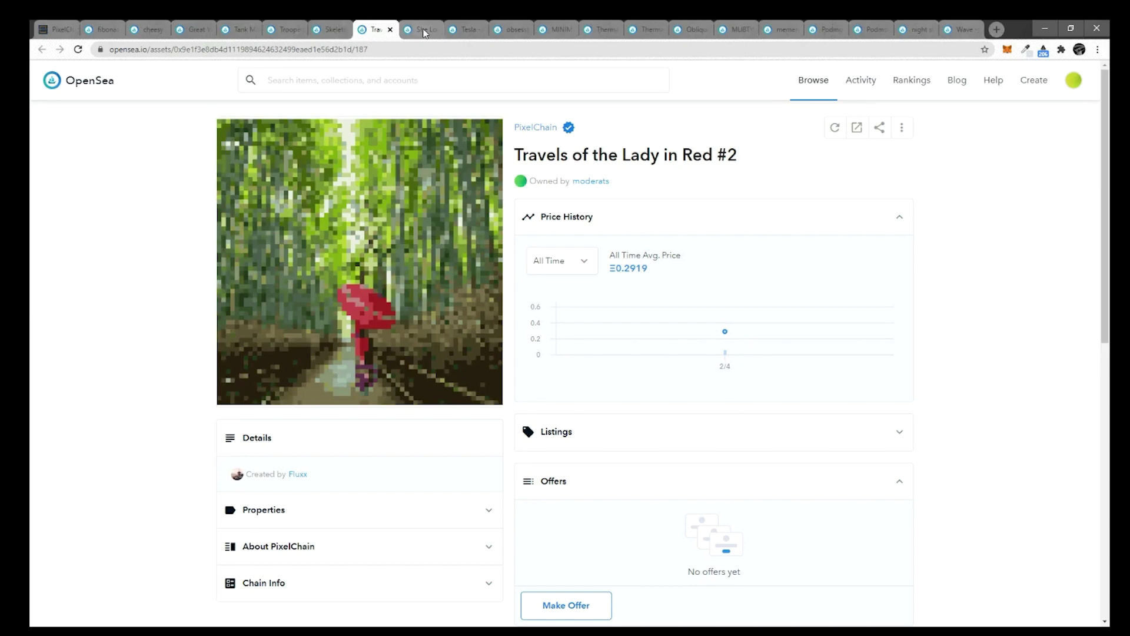
{"action": "left_click", "coordinate": [425, 34]}
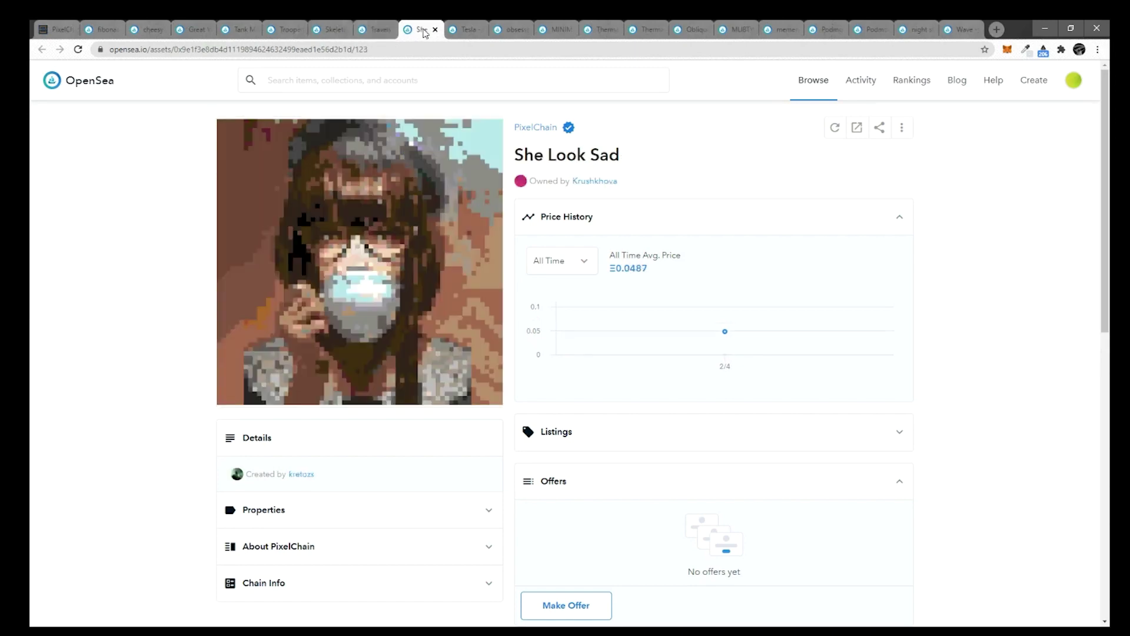
{"action": "left_click", "coordinate": [475, 35]}
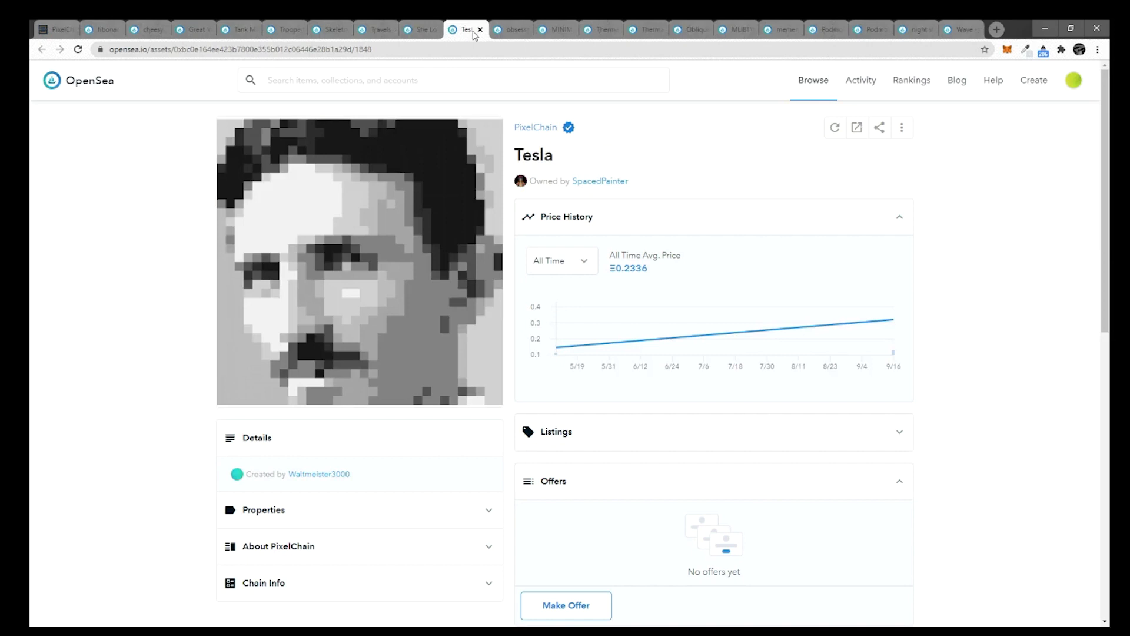
{"action": "left_click", "coordinate": [516, 32]}
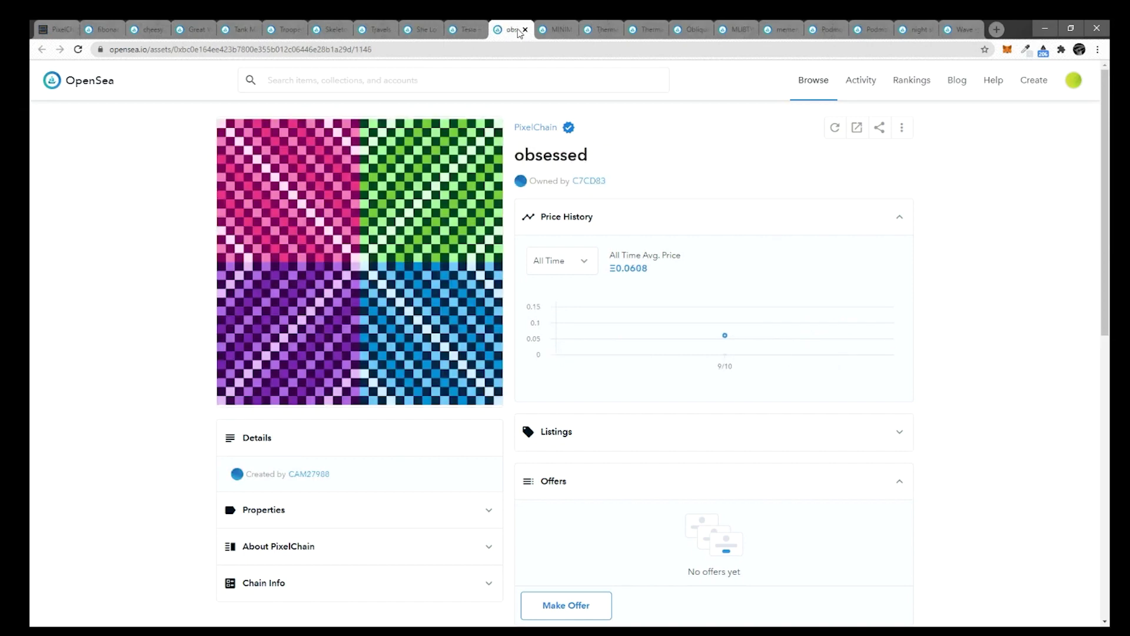
View the remaining NFT tabs from MINIMA maxima through memento mori to Wave.
{"action": "left_click", "coordinate": [566, 33]}
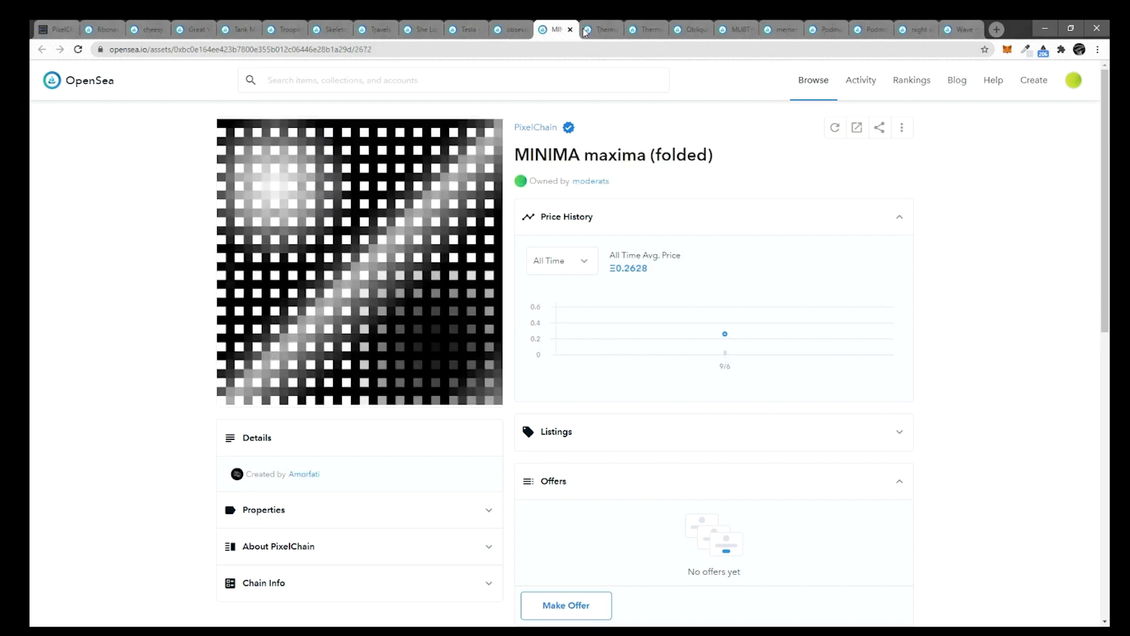
{"action": "left_click", "coordinate": [606, 33]}
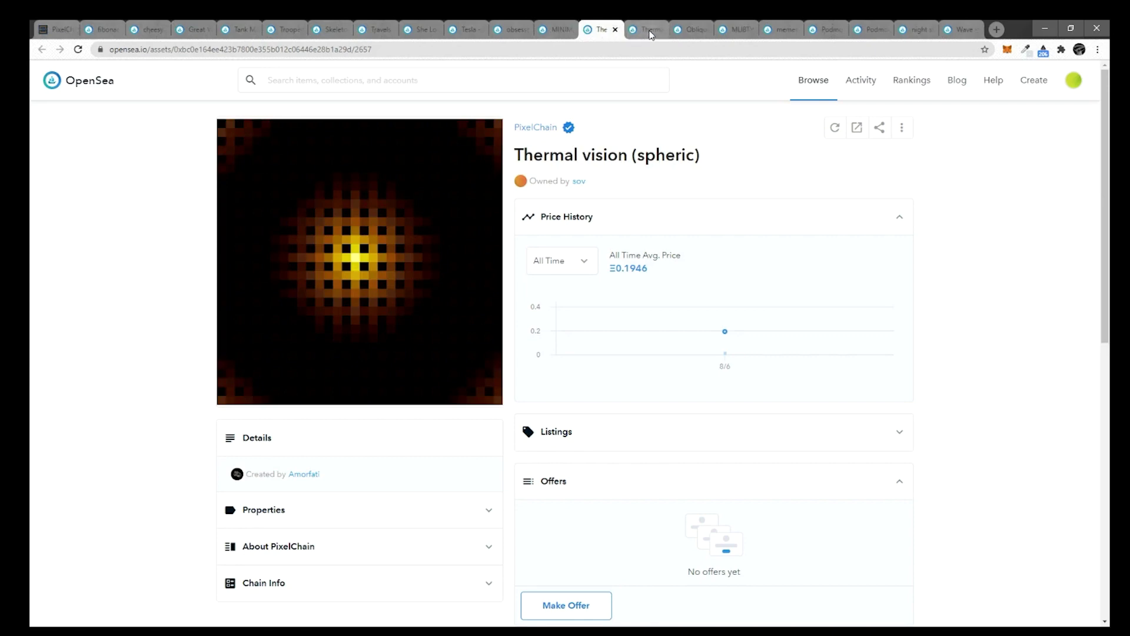
{"action": "left_click", "coordinate": [651, 34]}
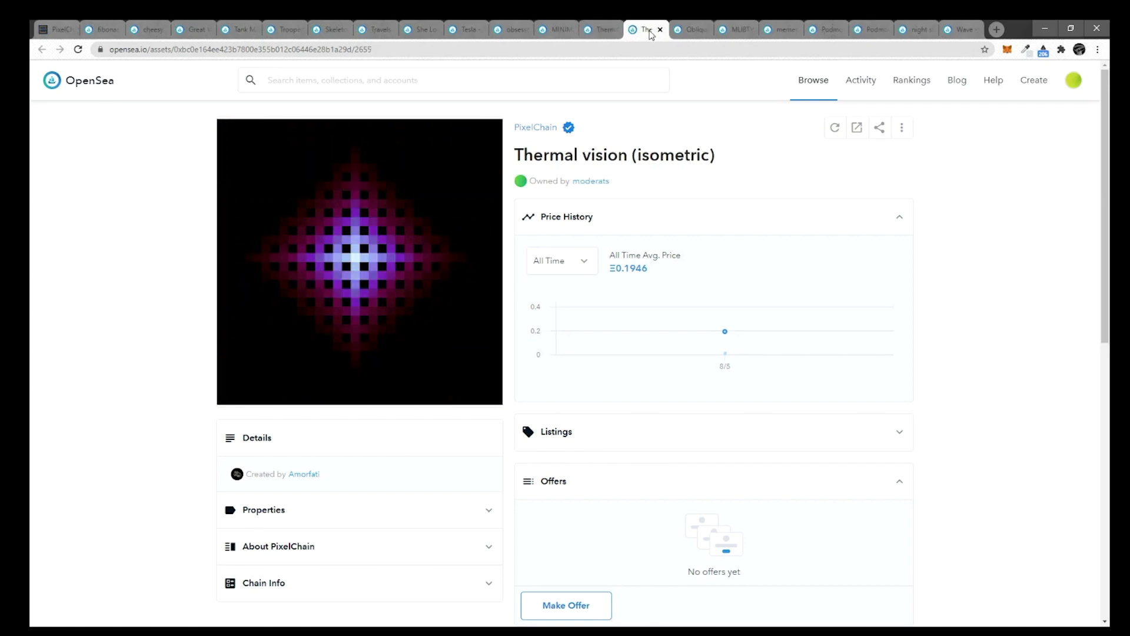
{"action": "left_click", "coordinate": [697, 34]}
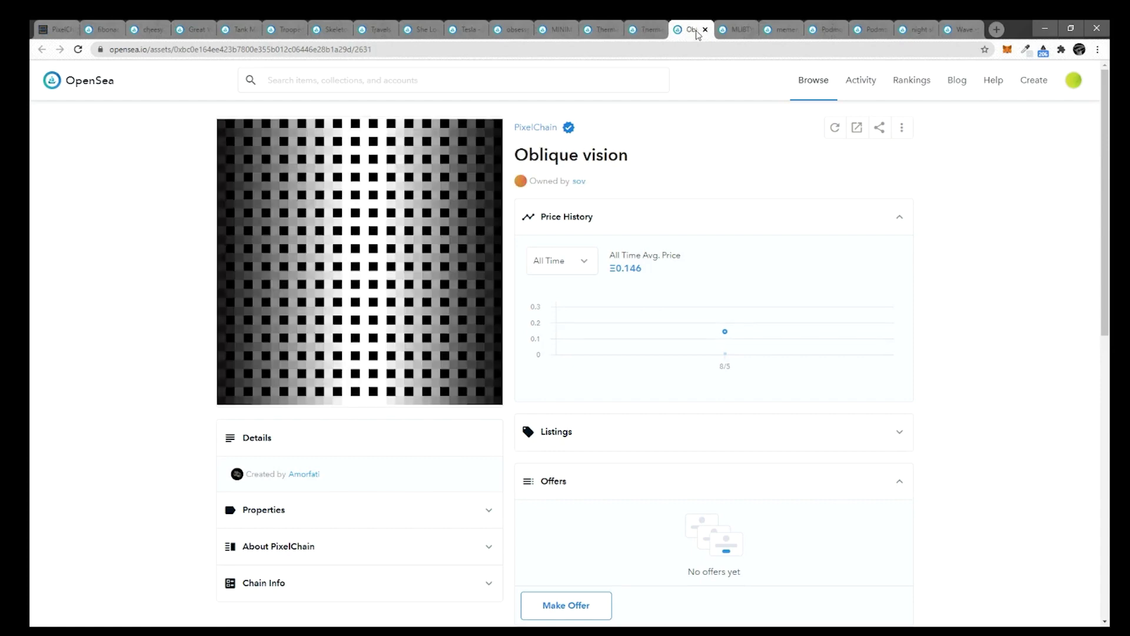
{"action": "left_click", "coordinate": [738, 34]}
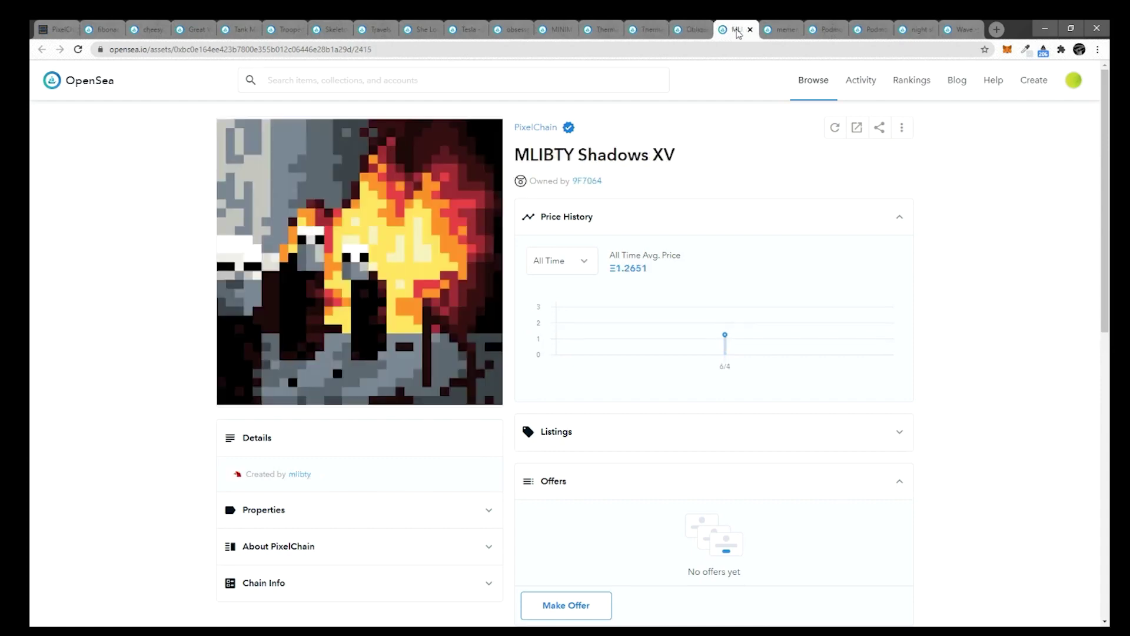
{"action": "left_click", "coordinate": [787, 33]}
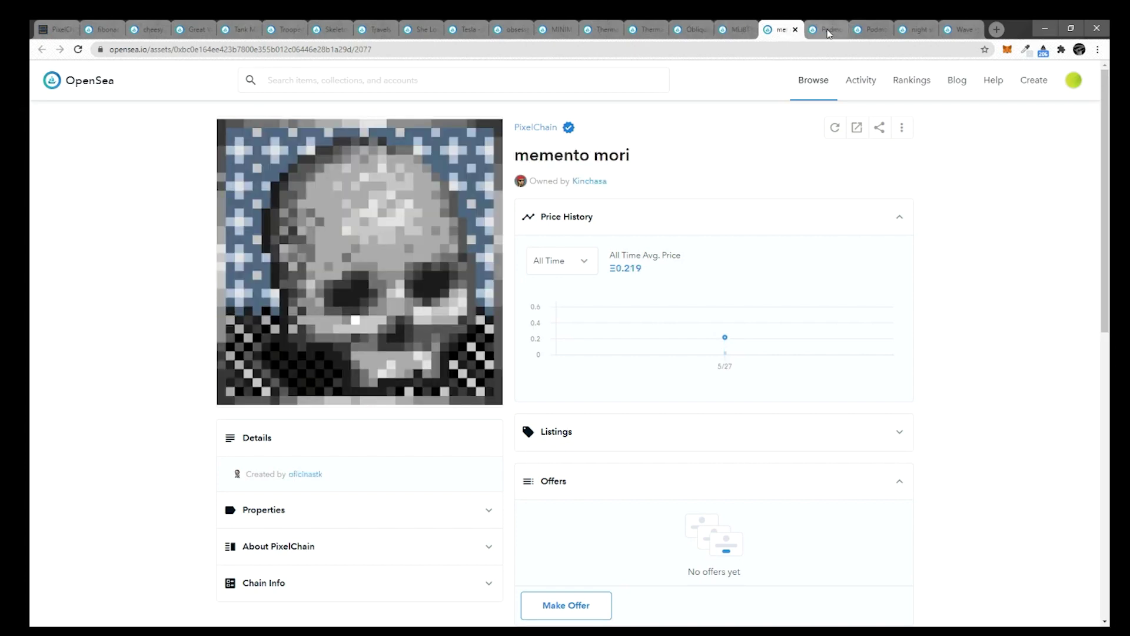
{"action": "left_click", "coordinate": [829, 33]}
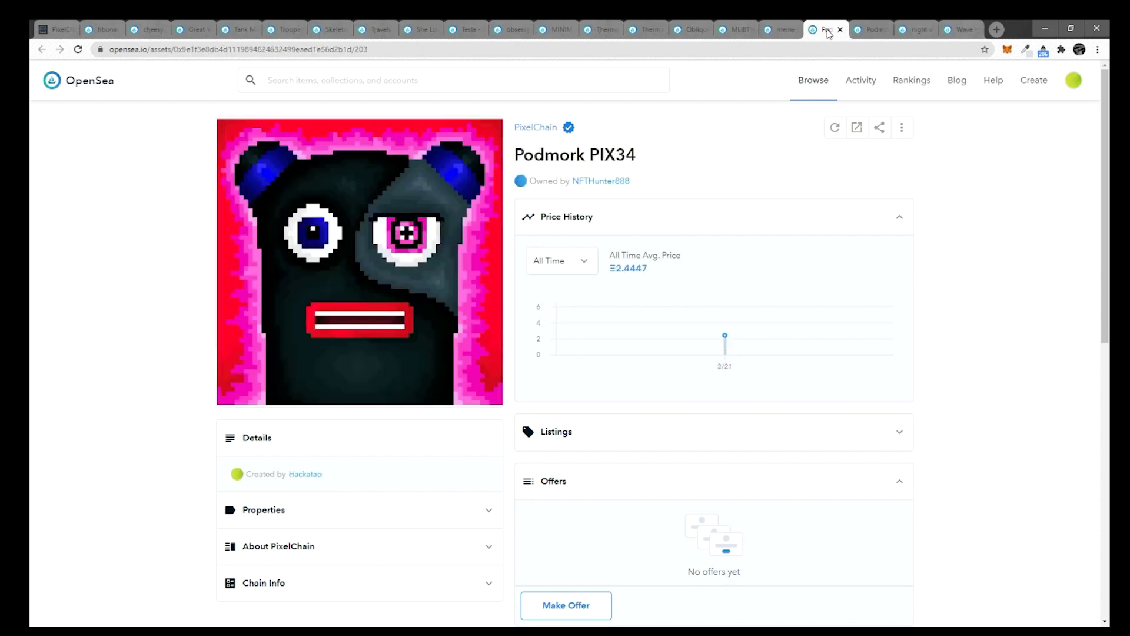
{"action": "left_click", "coordinate": [876, 34]}
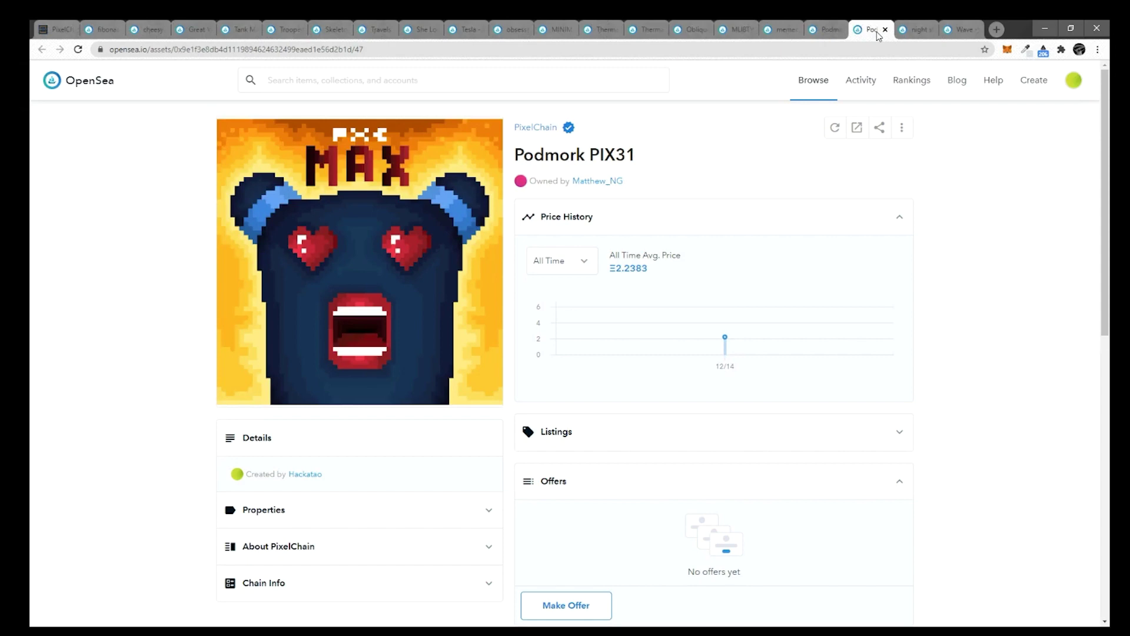
{"action": "left_click", "coordinate": [917, 33]}
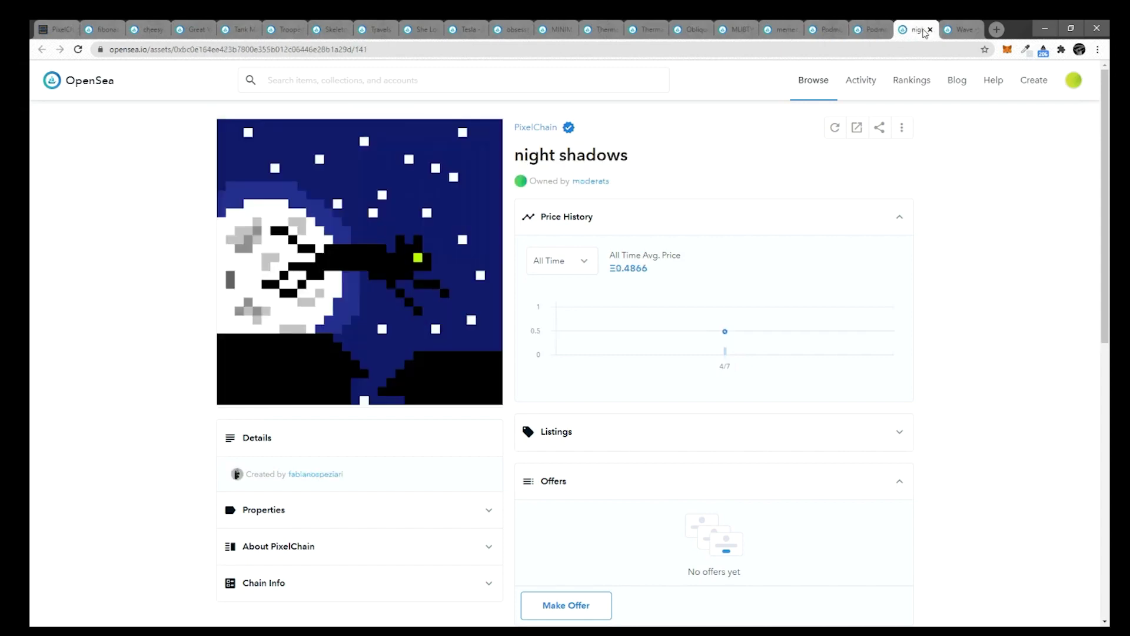
{"action": "left_click", "coordinate": [965, 33]}
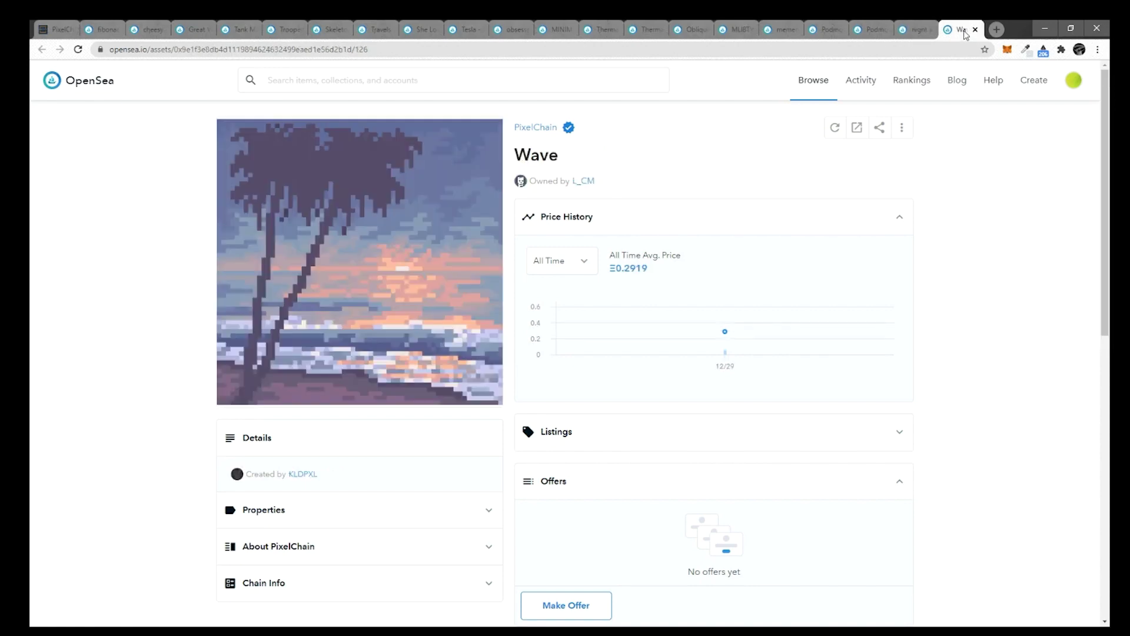